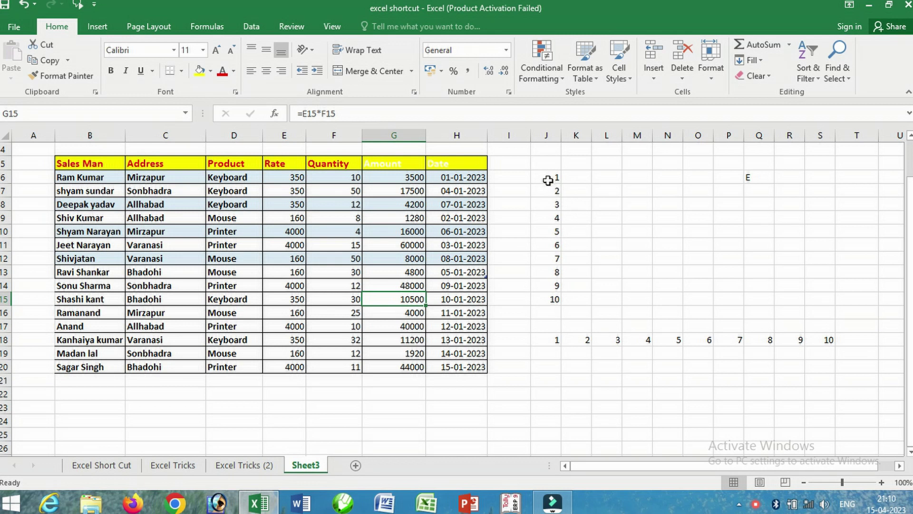
- Select the numbers 1 to 10 in column J (J6:J15)
{"action": "left_click_drag", "start_coordinate": [546, 177], "coordinate": [554, 293]}
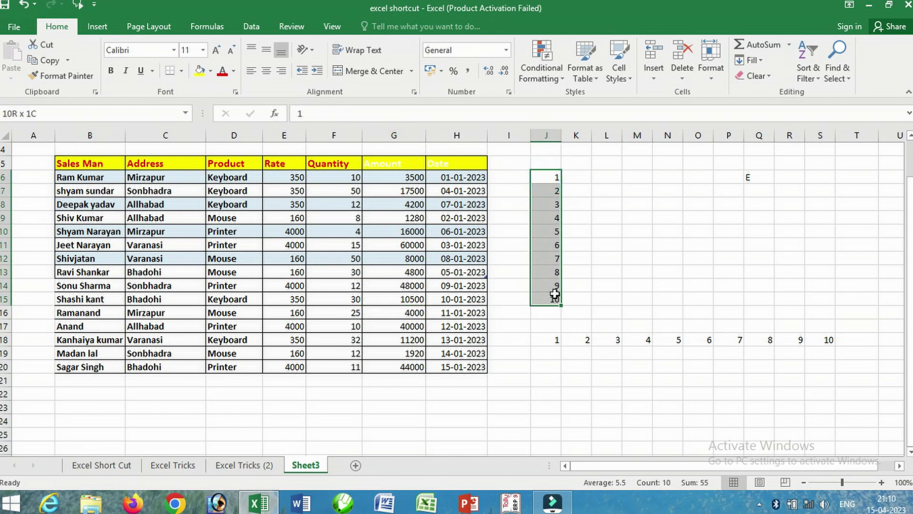
- Sort column J's numbers largest to smallest, then back to smallest first
{"action": "left_click", "coordinate": [251, 27]}
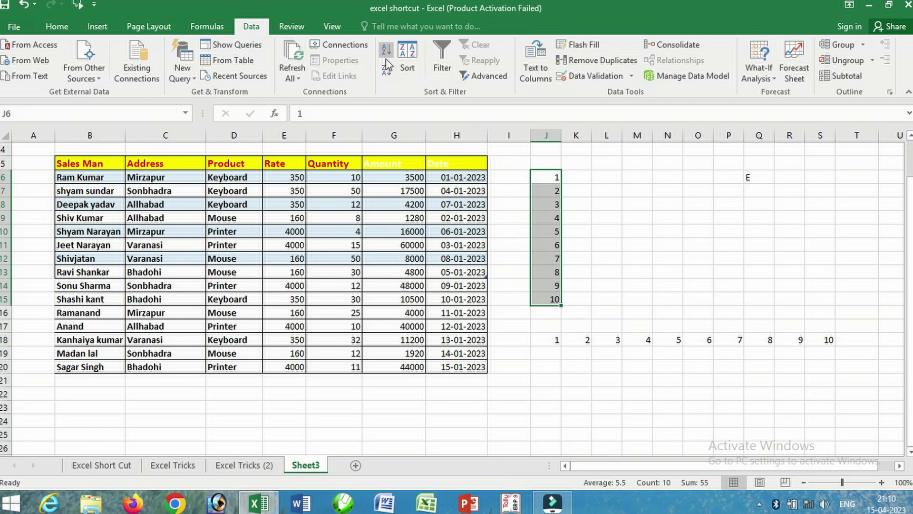
{"action": "left_click", "coordinate": [387, 71]}
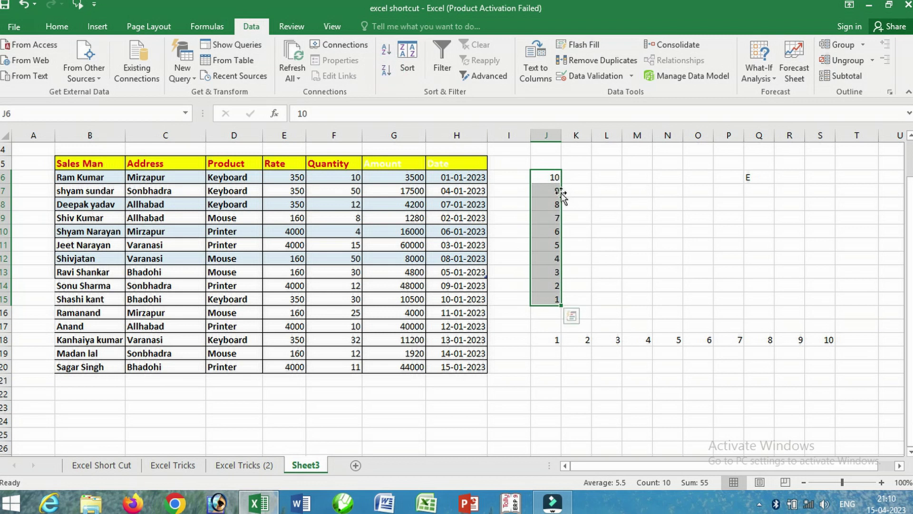
{"action": "left_click", "coordinate": [391, 49]}
- Select J18:S18, try both quick sorts on it, and open the custom Sort dialog
{"action": "left_click_drag", "start_coordinate": [554, 341], "coordinate": [823, 340]}
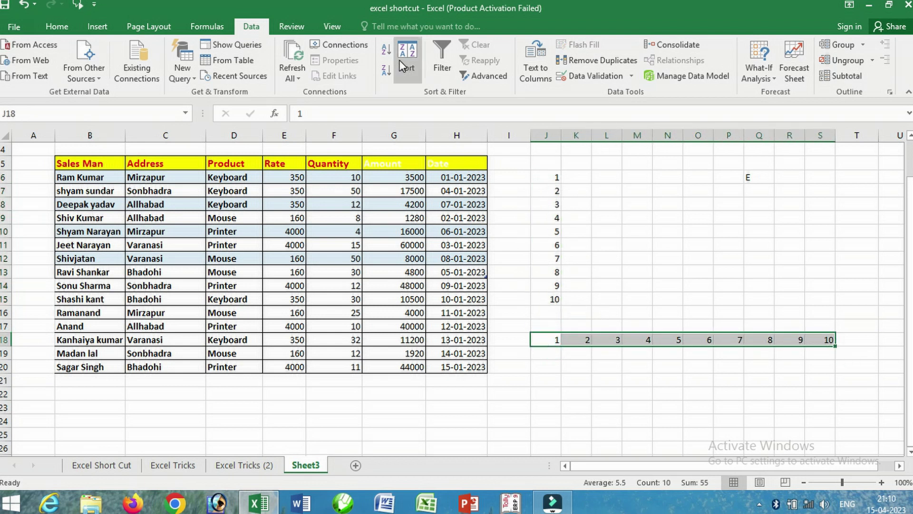
{"action": "left_click", "coordinate": [386, 53]}
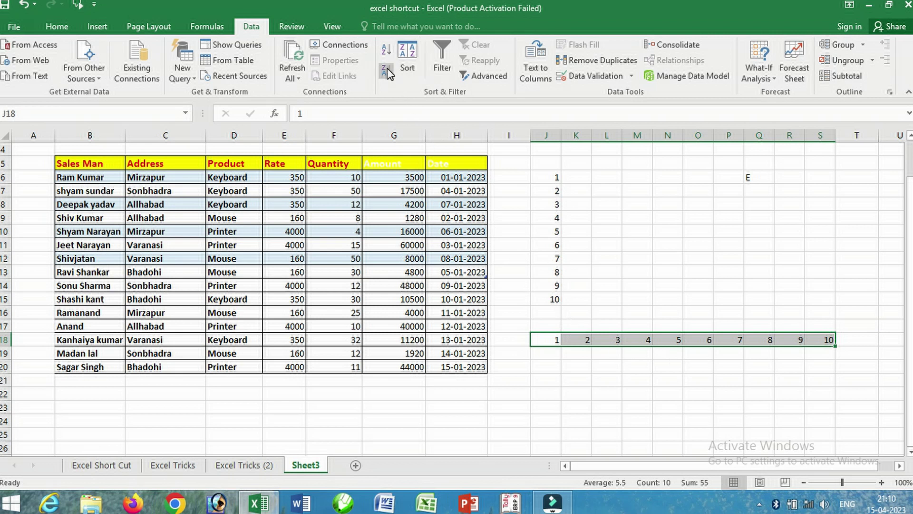
{"action": "left_click", "coordinate": [387, 69]}
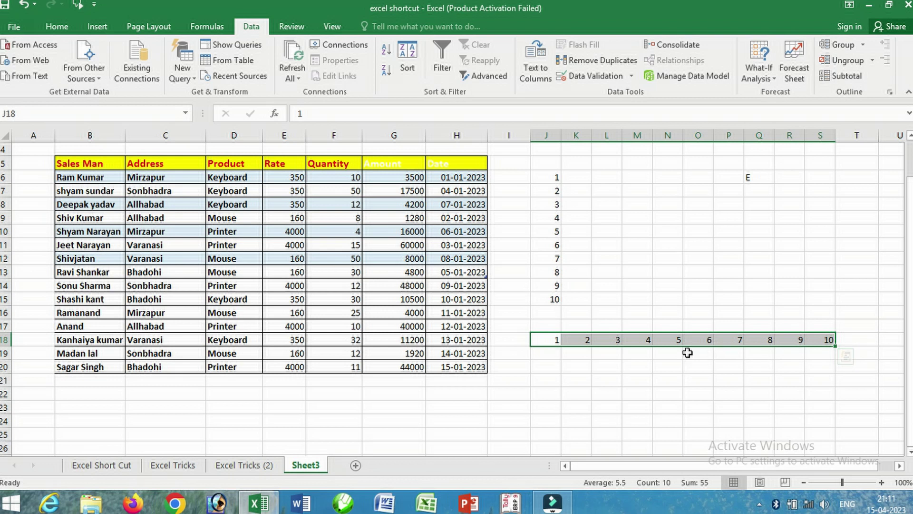
{"action": "left_click", "coordinate": [408, 61]}
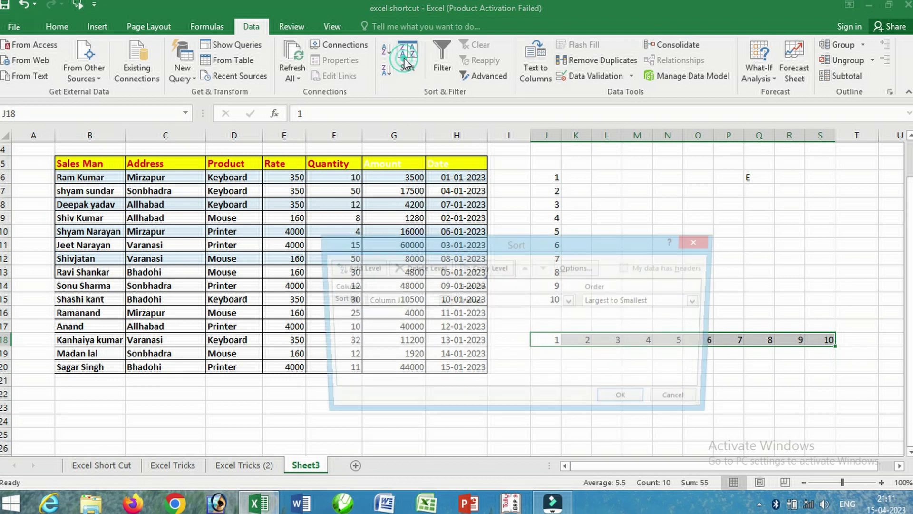
- Sort left to right by Row 18, Largest to Smallest, so J18:S18 reads 10 down to 1
{"action": "left_click", "coordinate": [577, 268]}
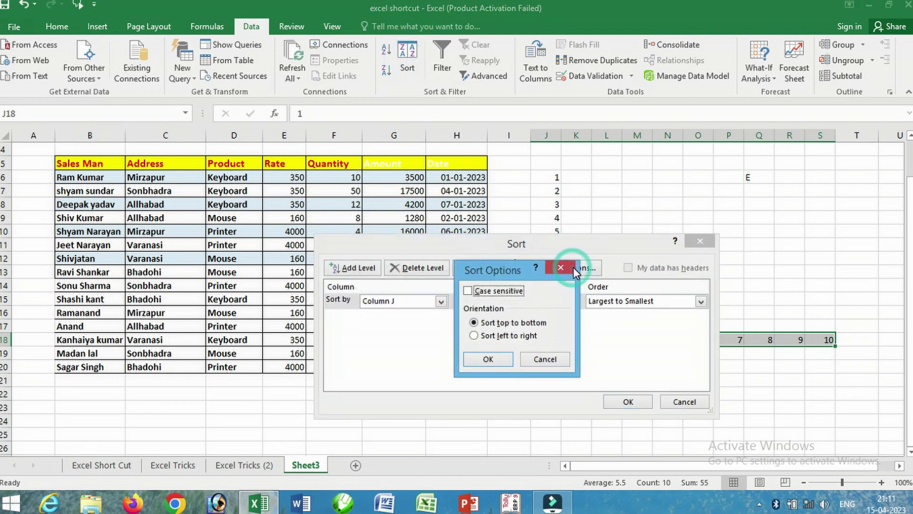
{"action": "left_click", "coordinate": [482, 336]}
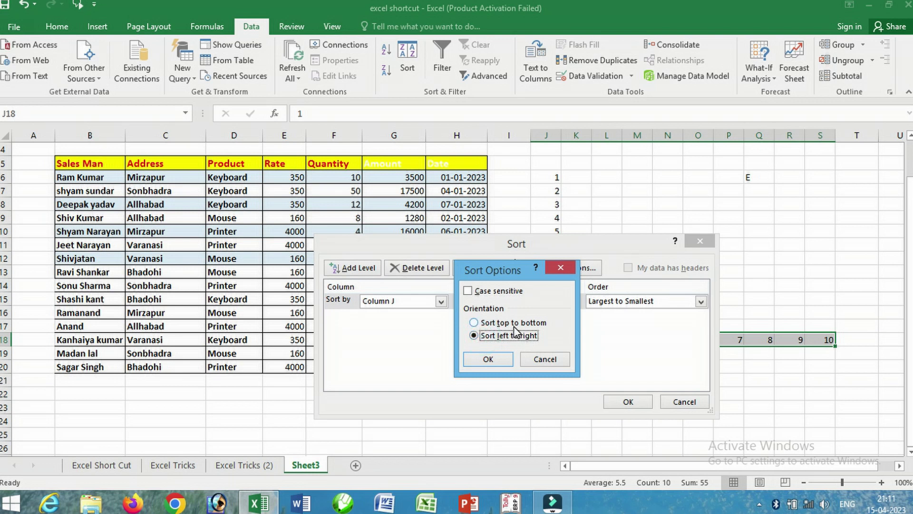
{"action": "left_click", "coordinate": [497, 359]}
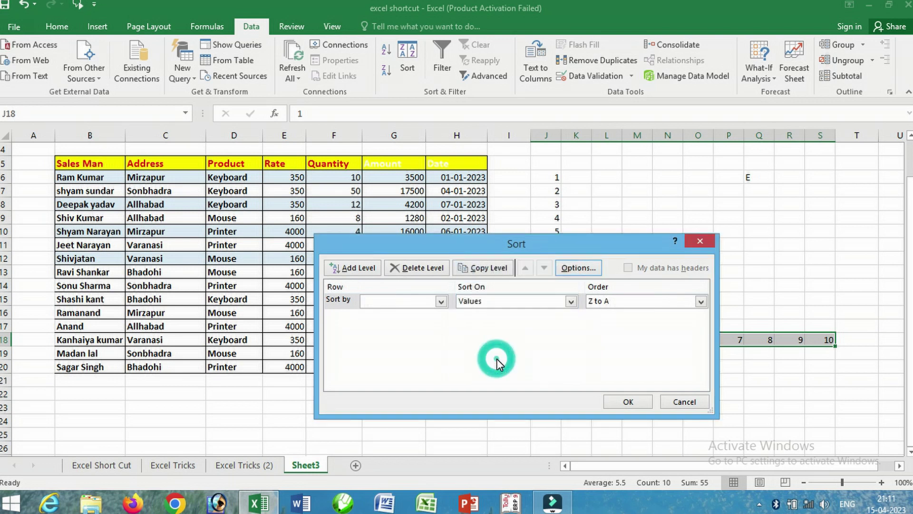
{"action": "left_click", "coordinate": [442, 304]}
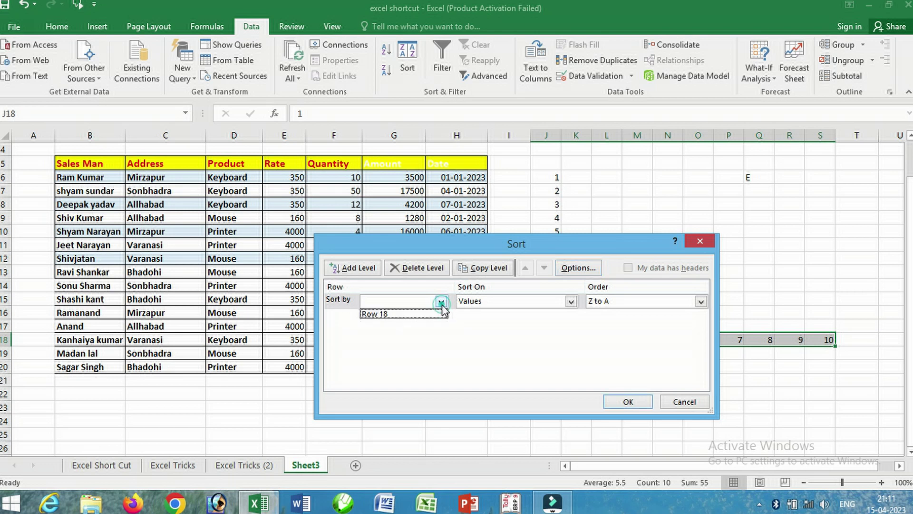
{"action": "left_click", "coordinate": [405, 314]}
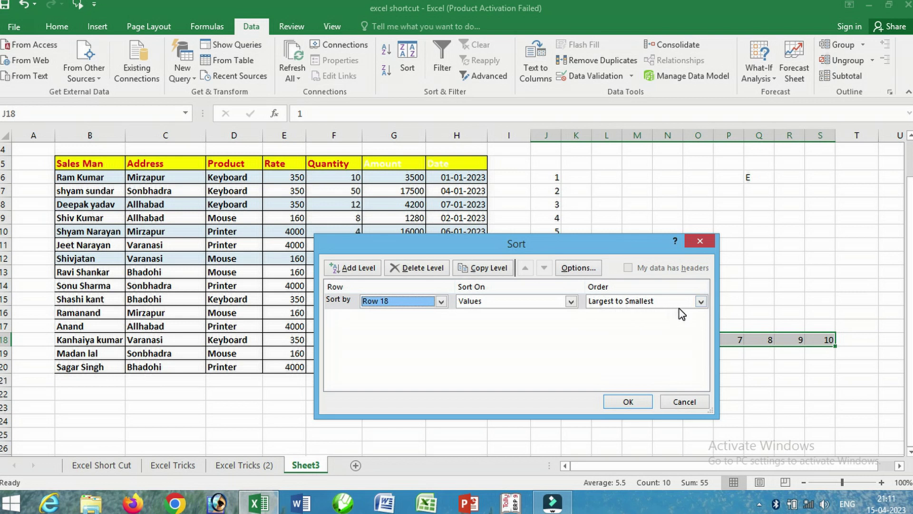
{"action": "left_click_drag", "start_coordinate": [633, 242], "coordinate": [737, 144]}
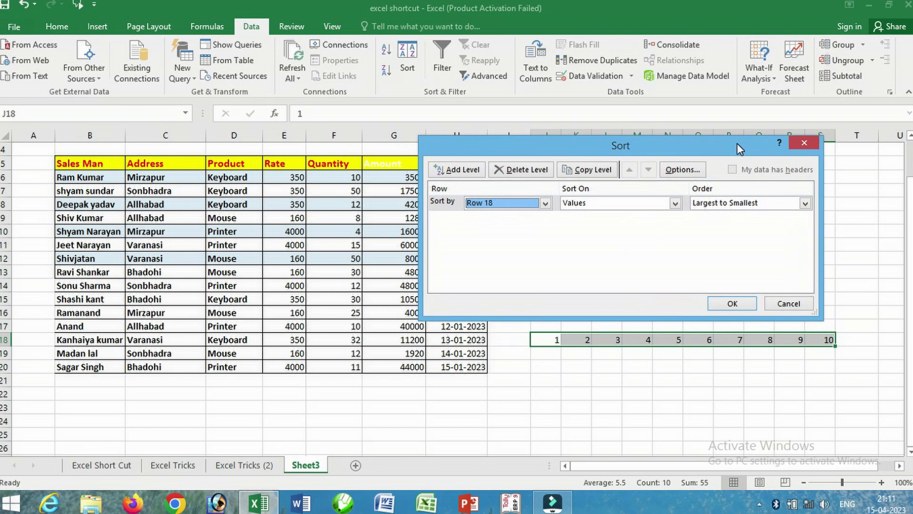
{"action": "left_click", "coordinate": [733, 303]}
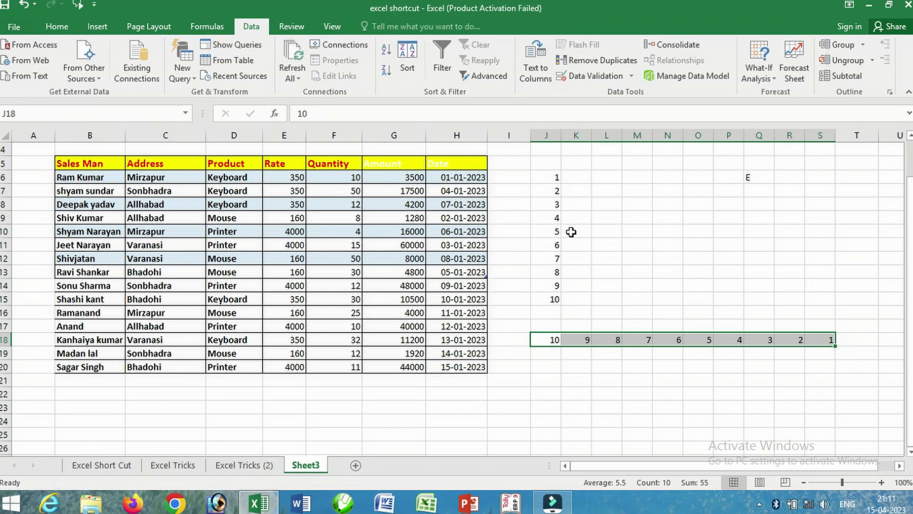
- Copy the Quantity header's formatting from F5 onto the Amount and Date headers in G5:H5
{"action": "left_click", "coordinate": [350, 164]}
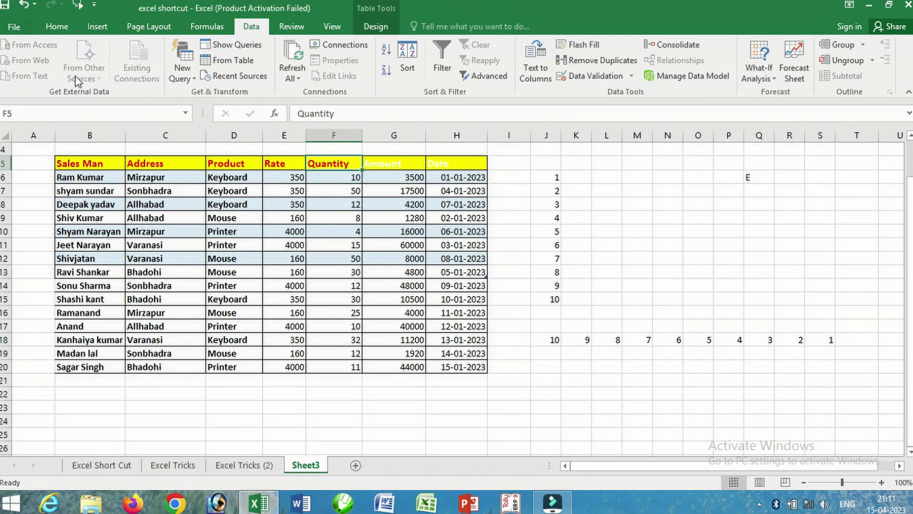
{"action": "left_click", "coordinate": [57, 26]}
{"action": "left_click", "coordinate": [81, 76]}
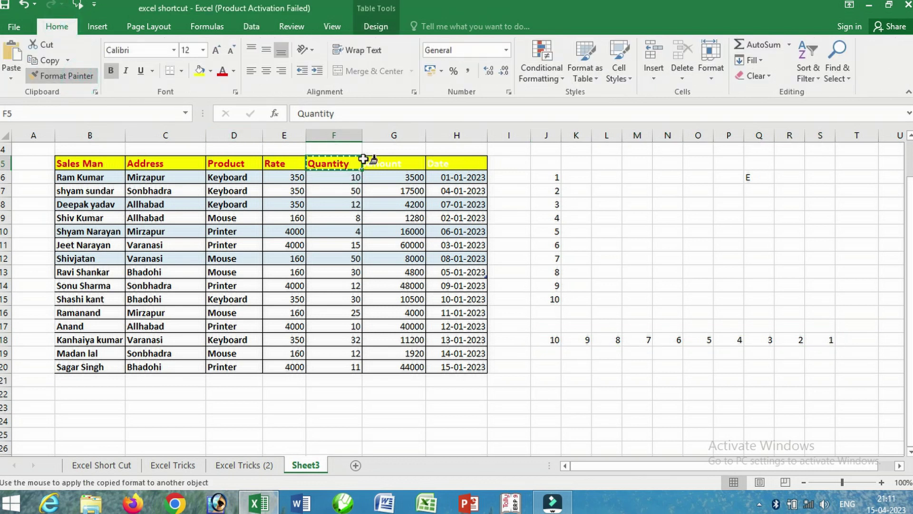
{"action": "left_click_drag", "start_coordinate": [376, 165], "coordinate": [415, 166]}
{"action": "left_click", "coordinate": [380, 231]}
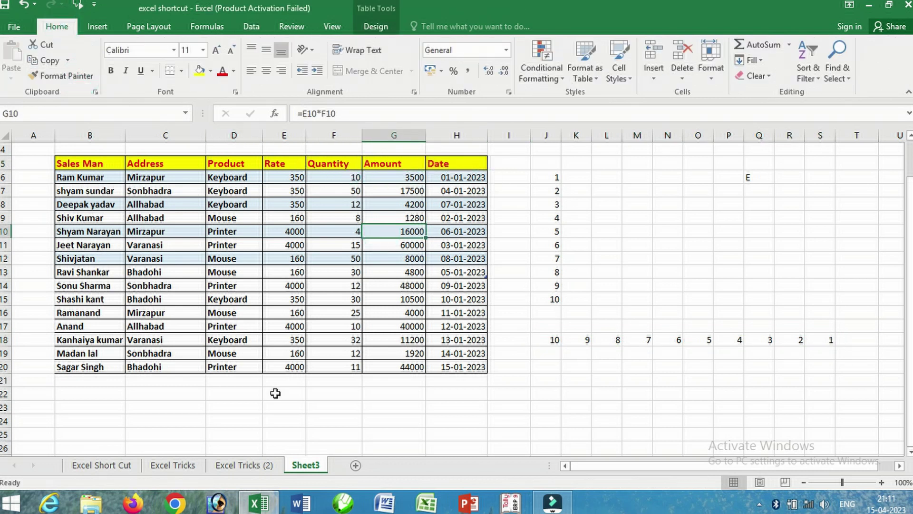
- Check the blank-cells tip on the Excel Tricks sheet, then return to Sheet3 and select D10
{"action": "left_click", "coordinate": [174, 465]}
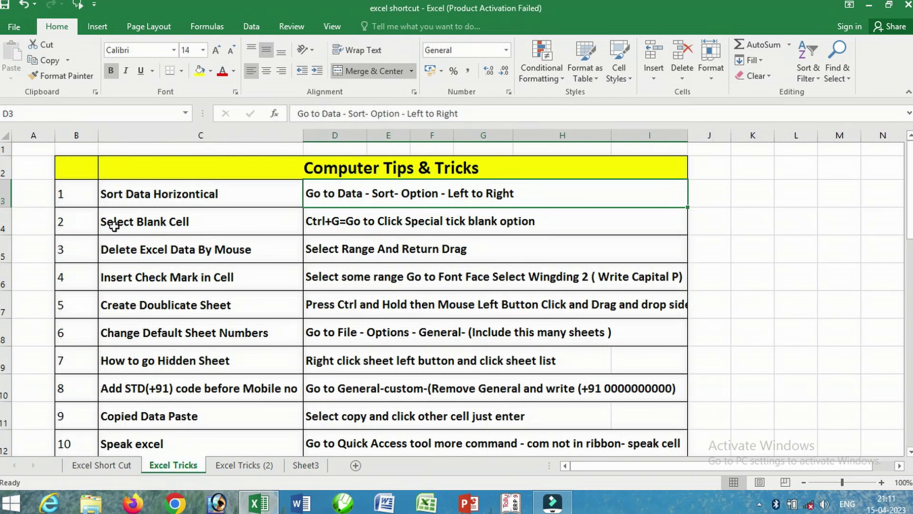
{"action": "left_click", "coordinate": [331, 226]}
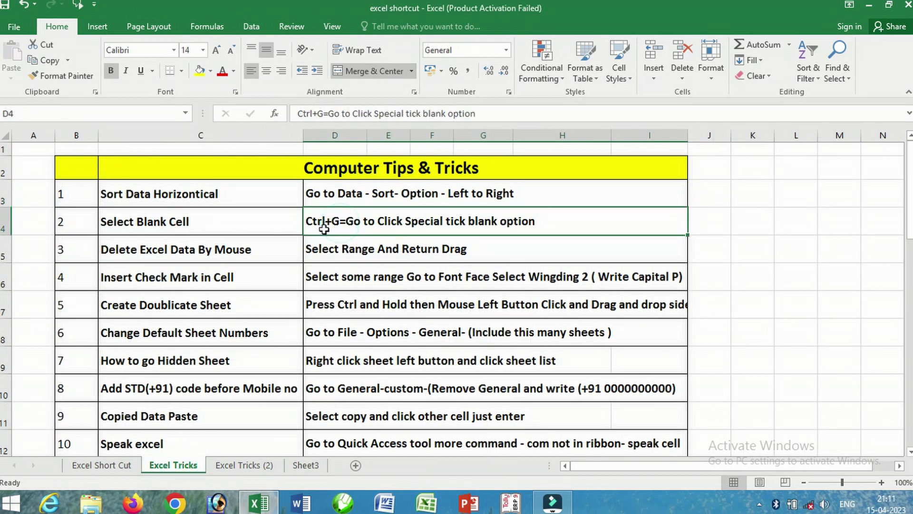
{"action": "left_click", "coordinate": [305, 465]}
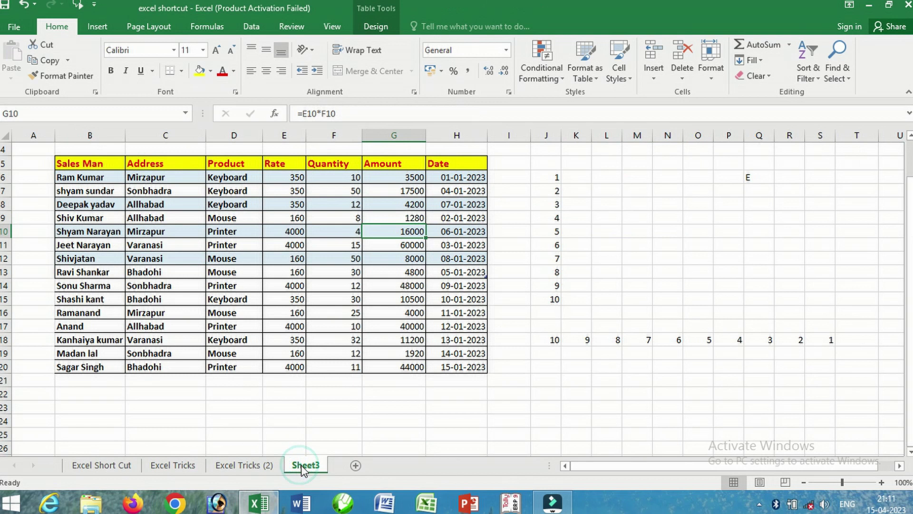
{"action": "left_click", "coordinate": [226, 233]}
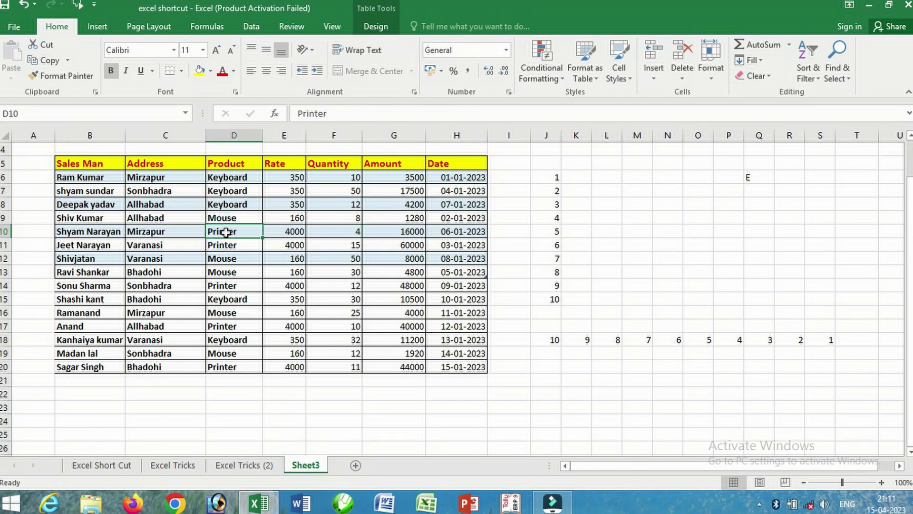
- Clear the Product entries in D10, D15 and D19 and the quantities in F13 and F8
{"action": "key", "text": "Delete"}
{"action": "left_click", "coordinate": [243, 299]}
{"action": "key", "text": "Delete"}
{"action": "left_click", "coordinate": [249, 354]}
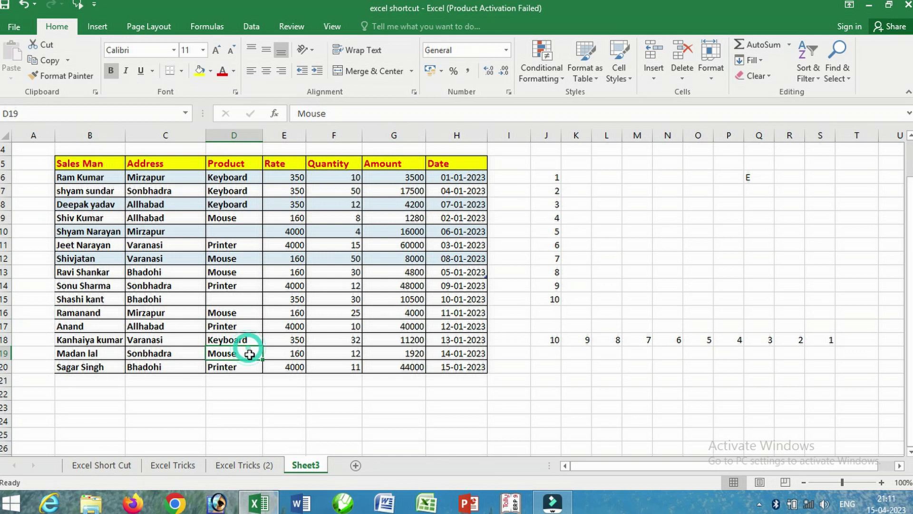
{"action": "key", "text": "Delete"}
{"action": "left_click", "coordinate": [324, 274]}
{"action": "key", "text": "Delete"}
{"action": "left_click", "coordinate": [351, 207]}
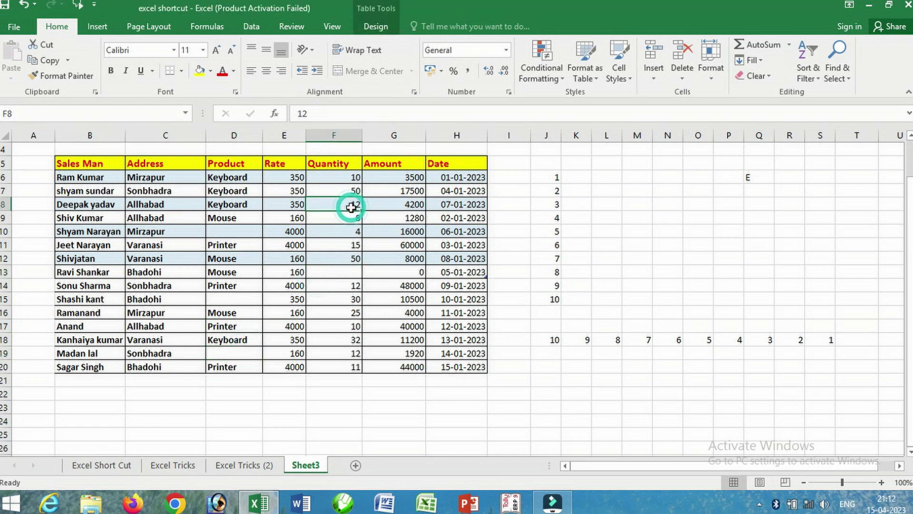
{"action": "key", "text": "Delete"}
- Clear the rates in E9 and E18, quantity F16, salesman B13 and Varanasi in C18
{"action": "left_click", "coordinate": [300, 218]}
{"action": "key", "text": "Delete"}
{"action": "left_click", "coordinate": [296, 338]}
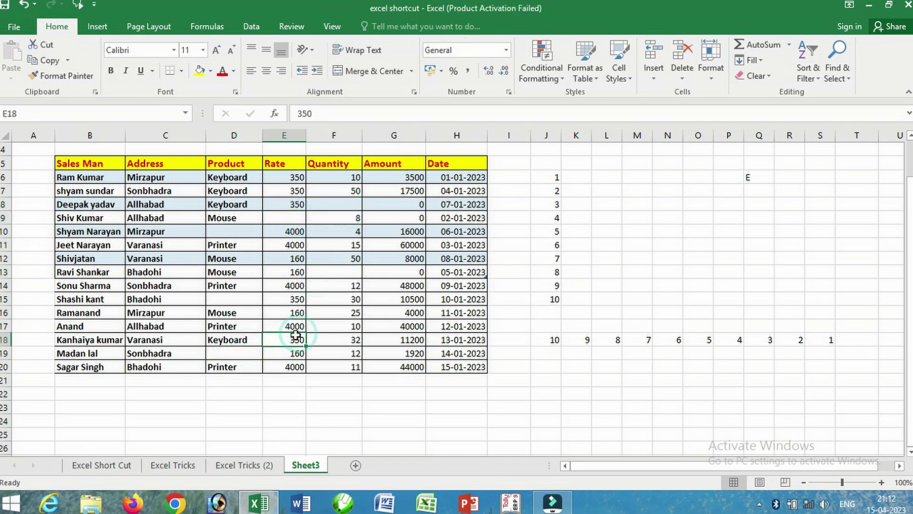
{"action": "key", "text": "Delete"}
{"action": "left_click", "coordinate": [342, 307]}
{"action": "key", "text": "Delete"}
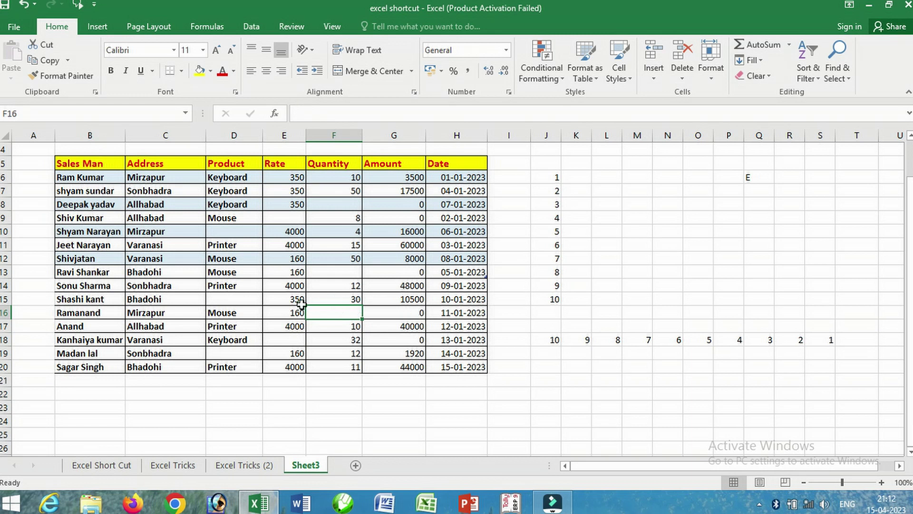
{"action": "left_click", "coordinate": [116, 269]}
{"action": "key", "text": "Delete"}
{"action": "left_click", "coordinate": [157, 340]}
{"action": "key", "text": "Delete"}
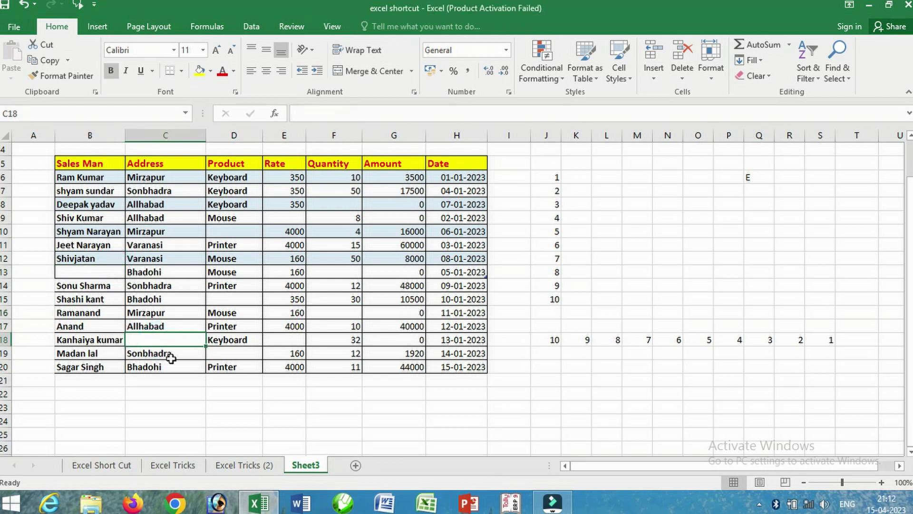
{"action": "left_click", "coordinate": [172, 364]}
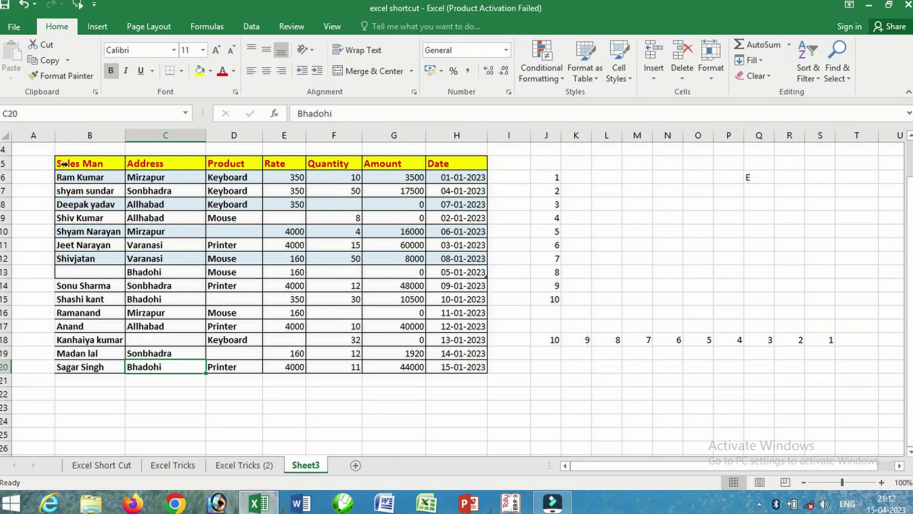
{"action": "left_click_drag", "start_coordinate": [64, 164], "coordinate": [91, 366]}
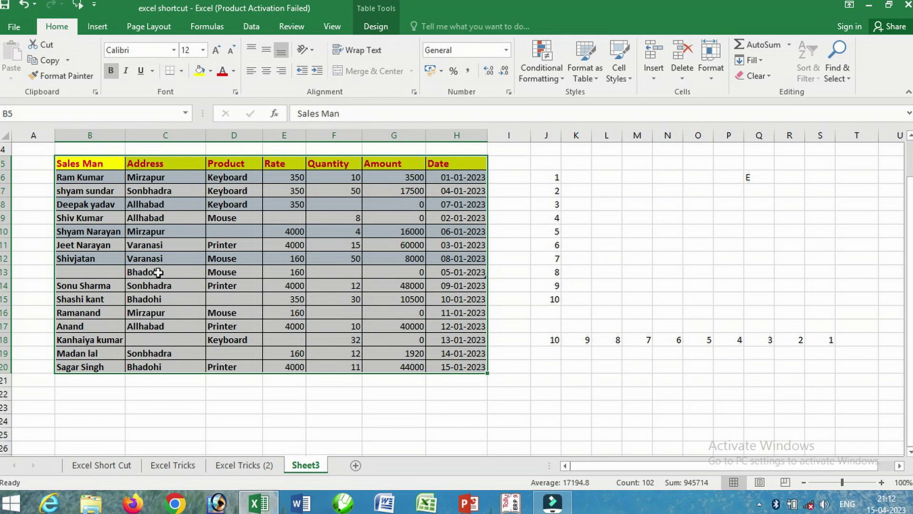
{"action": "key", "text": "ctrl+g"}
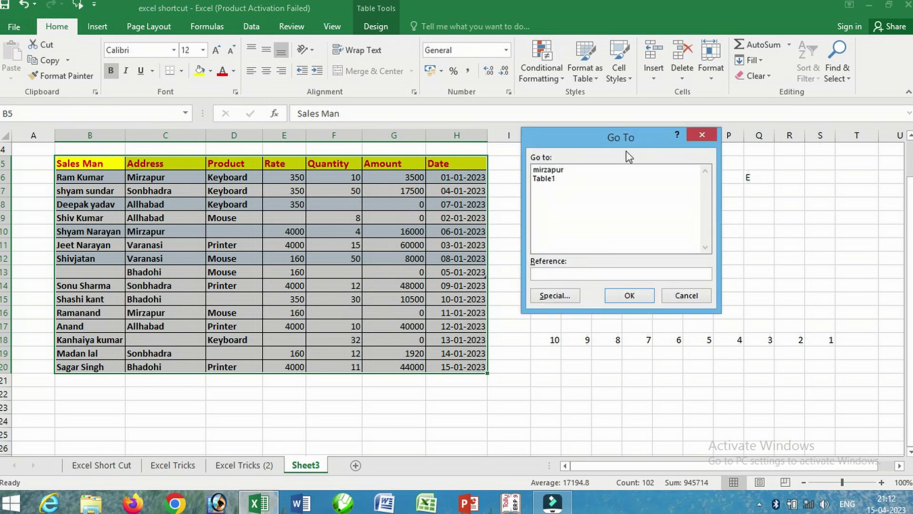
{"action": "left_click", "coordinate": [552, 299]}
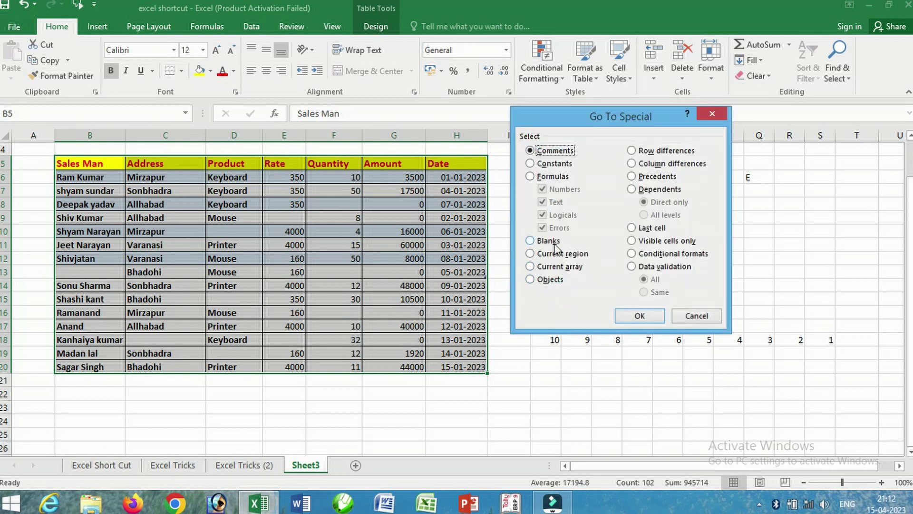
{"action": "left_click", "coordinate": [532, 242]}
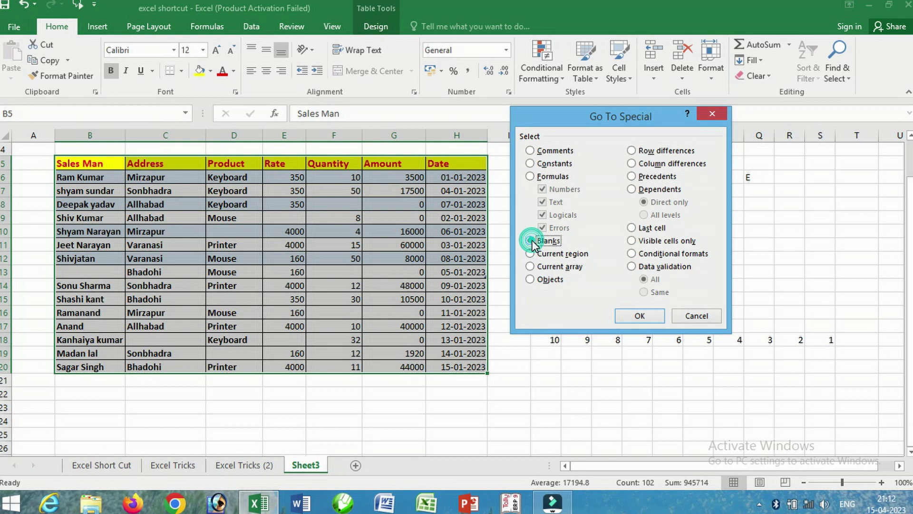
{"action": "left_click", "coordinate": [638, 315]}
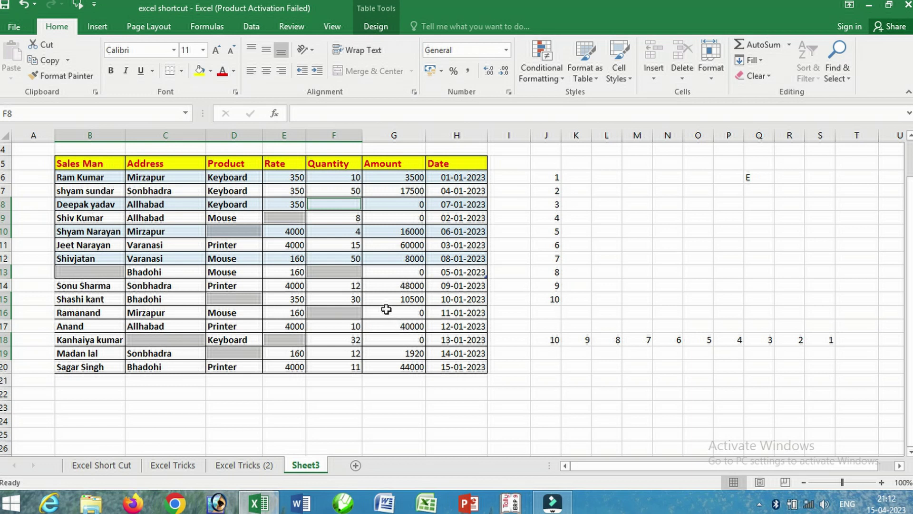
{"action": "left_click", "coordinate": [384, 310]}
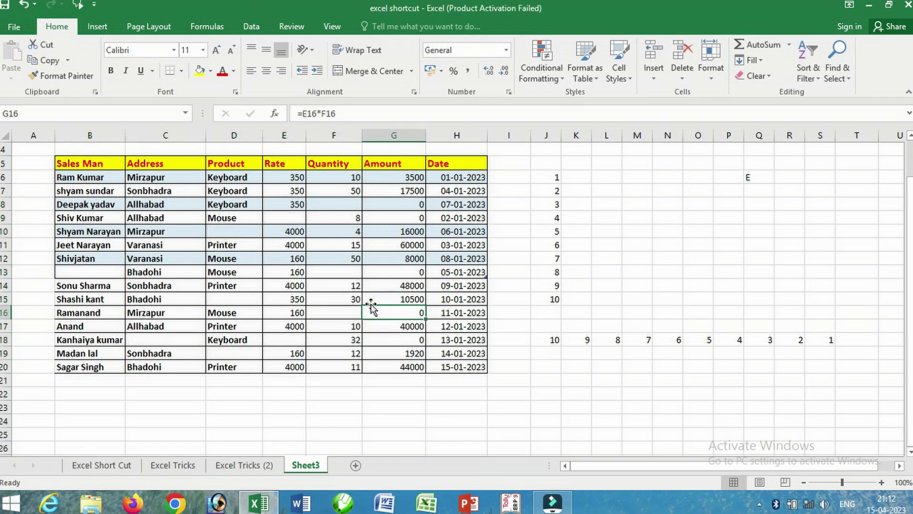
- Undo the deletions with Ctrl+Z, then flip through Excel Tricks and Excel Tricks (2) back to Sheet3
{"action": "key", "text": "ctrl+z"}
{"action": "key", "text": "ctrl+z"}
{"action": "key", "text": "ctrl+z"}
{"action": "key", "text": "ctrl+z"}
{"action": "key", "text": "ctrl+z"}
{"action": "key", "text": "ctrl+z"}
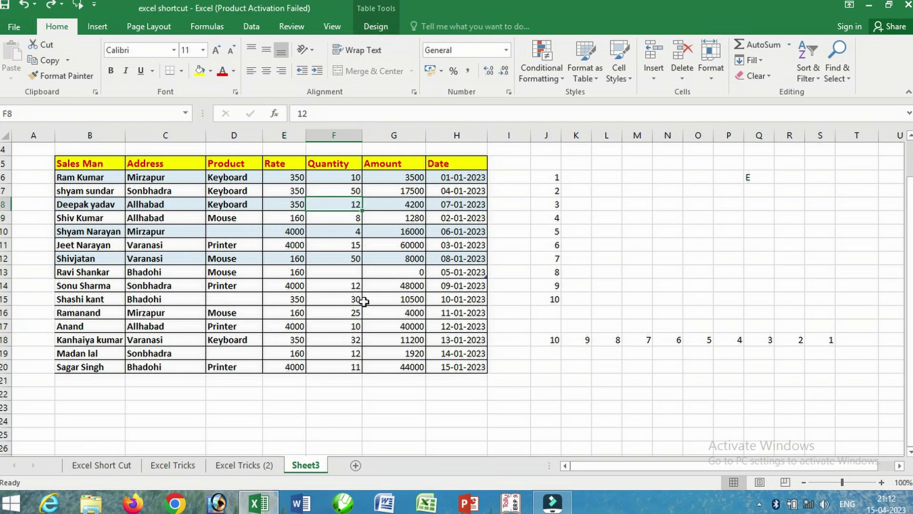
{"action": "key", "text": "ctrl+z"}
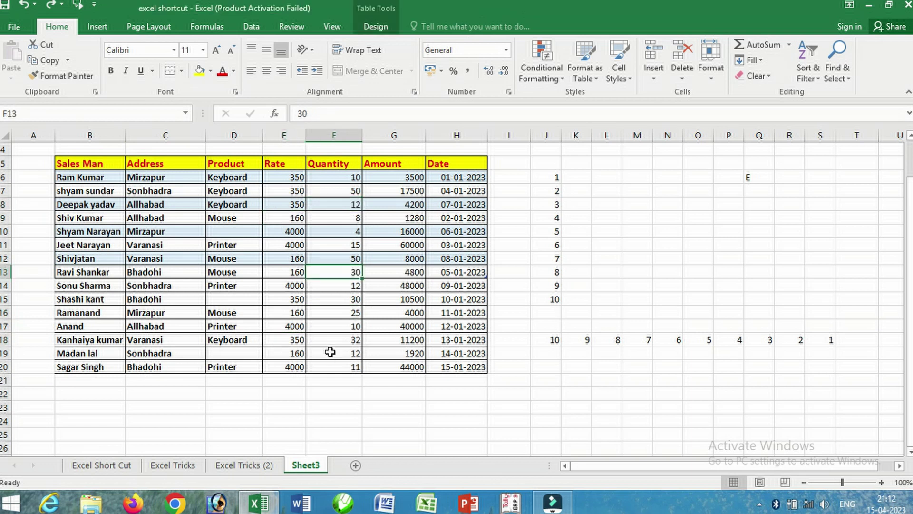
{"action": "left_click", "coordinate": [179, 467]}
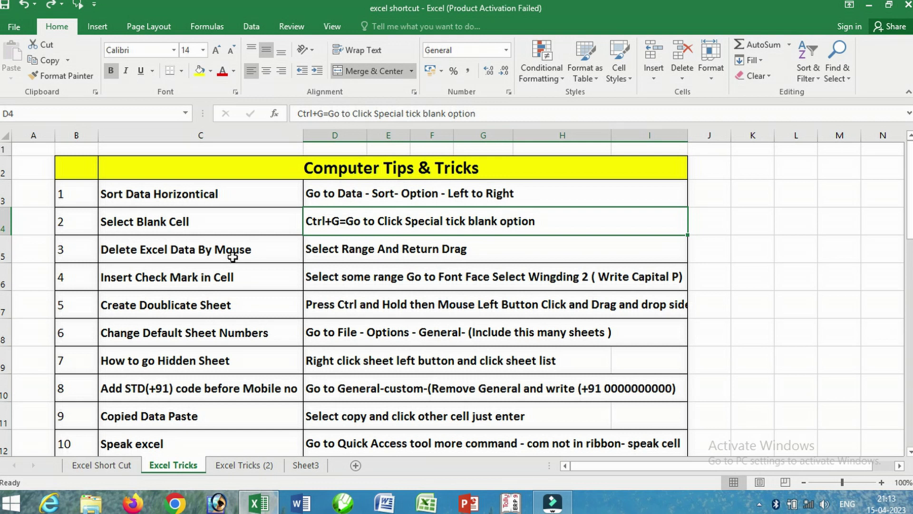
{"action": "left_click", "coordinate": [250, 468]}
{"action": "left_click", "coordinate": [297, 472]}
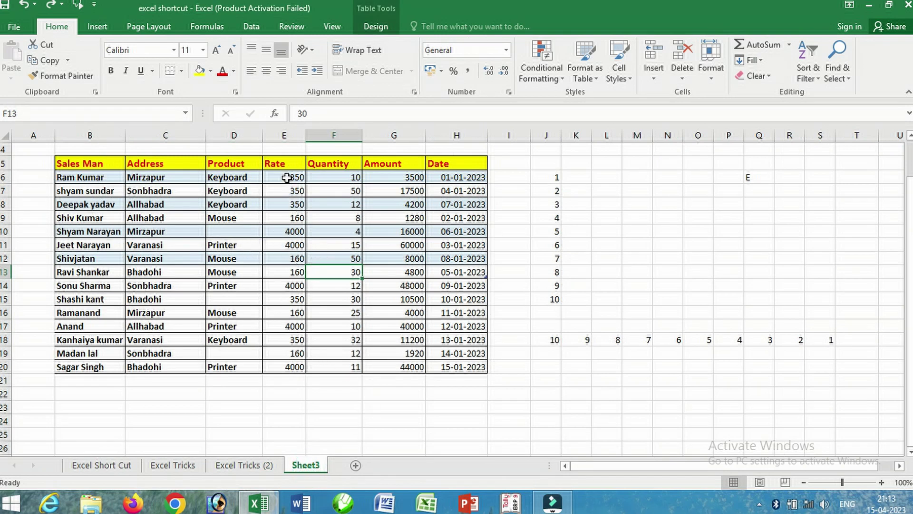
- Select E6:E11, undo with Ctrl+Z to restore the remaining entries, then show Excel Tricks
{"action": "left_click_drag", "start_coordinate": [286, 177], "coordinate": [305, 178]}
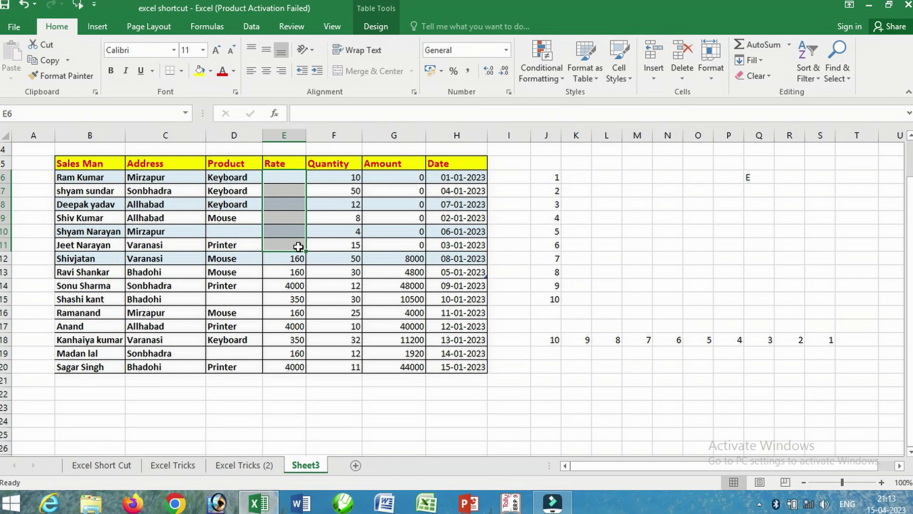
{"action": "key", "text": "ctrl+z"}
{"action": "key", "text": "ctrl+z"}
{"action": "key", "text": "ctrl+z"}
{"action": "key", "text": "ctrl+z"}
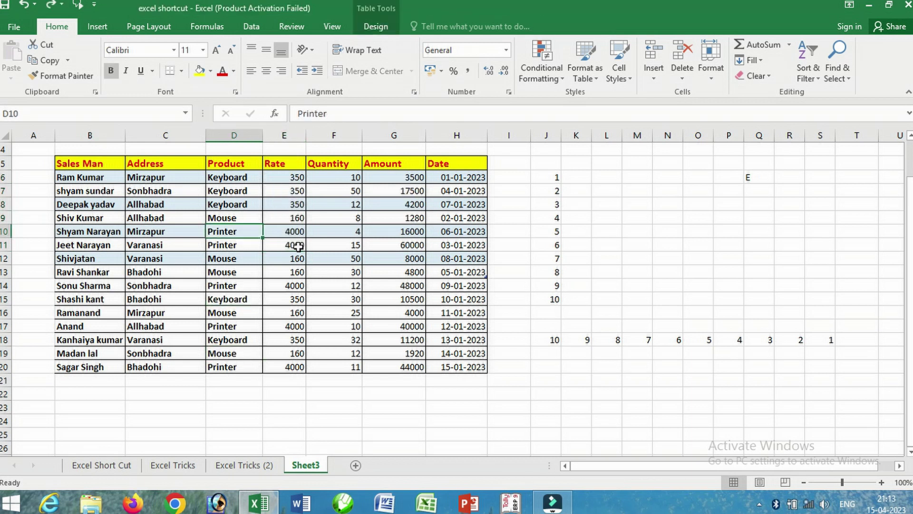
{"action": "left_click", "coordinate": [185, 465]}
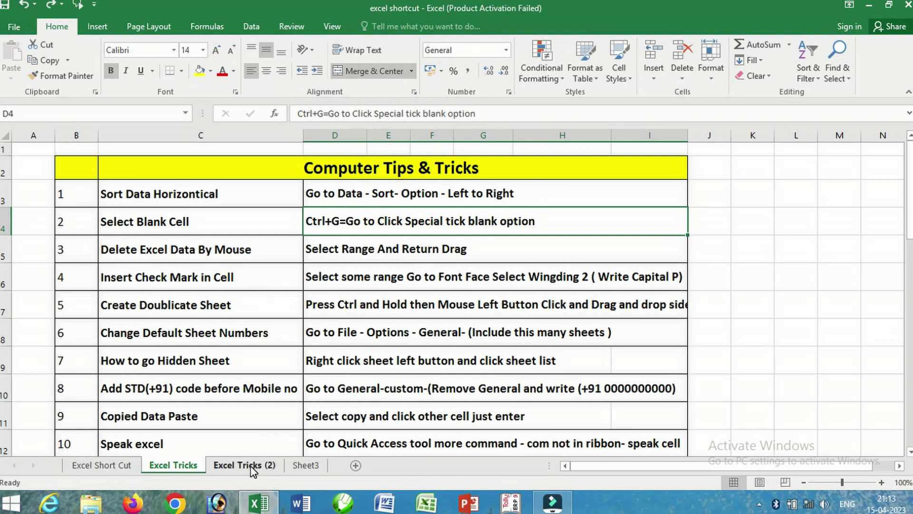
- On Sheet3, apply the Wingdings 2 font to the range L6:O13
{"action": "left_click", "coordinate": [305, 465]}
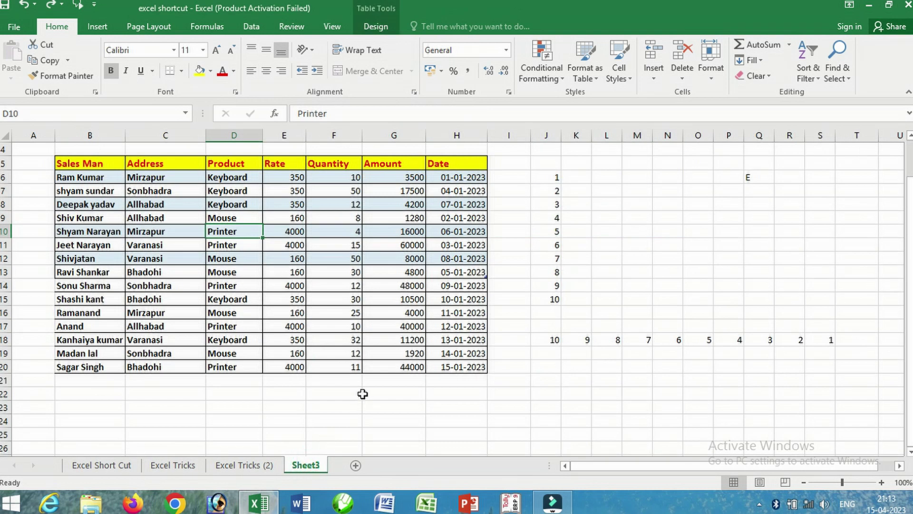
{"action": "left_click_drag", "start_coordinate": [607, 178], "coordinate": [703, 273]}
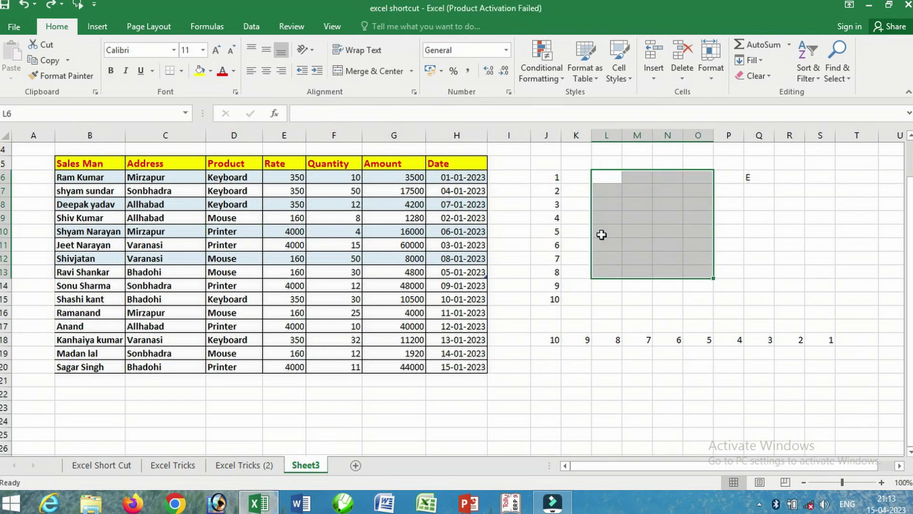
{"action": "left_click", "coordinate": [174, 49]}
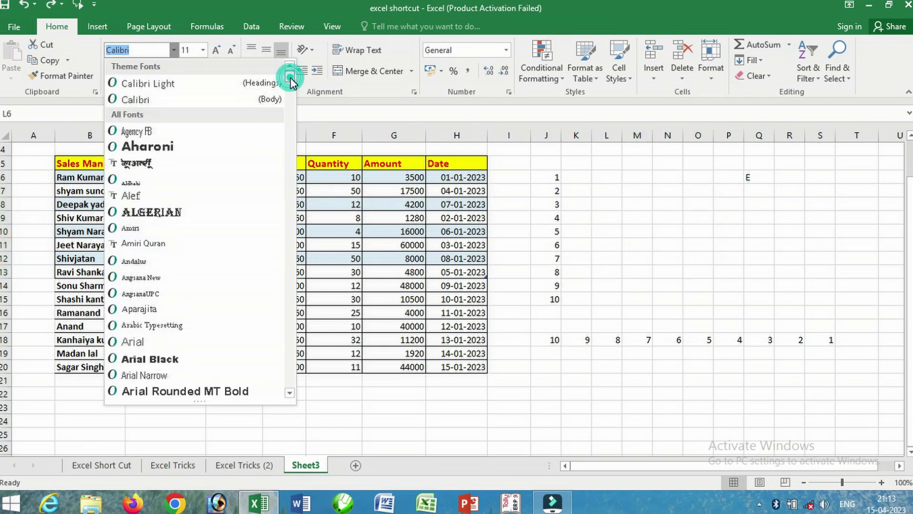
{"action": "left_click_drag", "start_coordinate": [292, 83], "coordinate": [289, 394]}
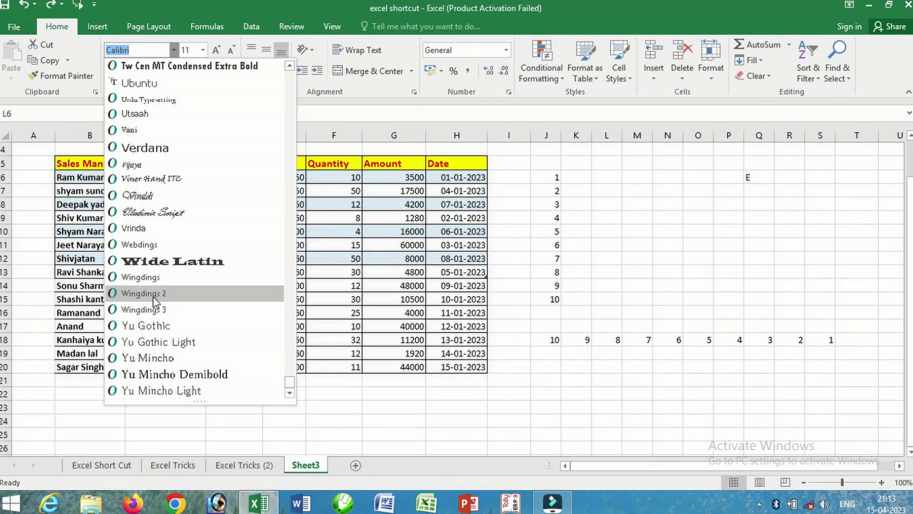
{"action": "left_click", "coordinate": [152, 297]}
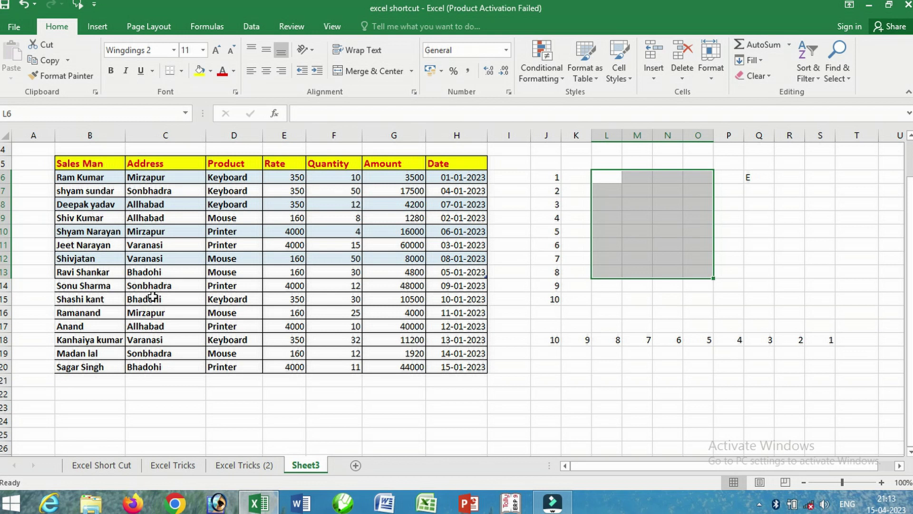
- Type P into L7, L9 and L10 to show check marks
{"action": "left_click", "coordinate": [618, 188]}
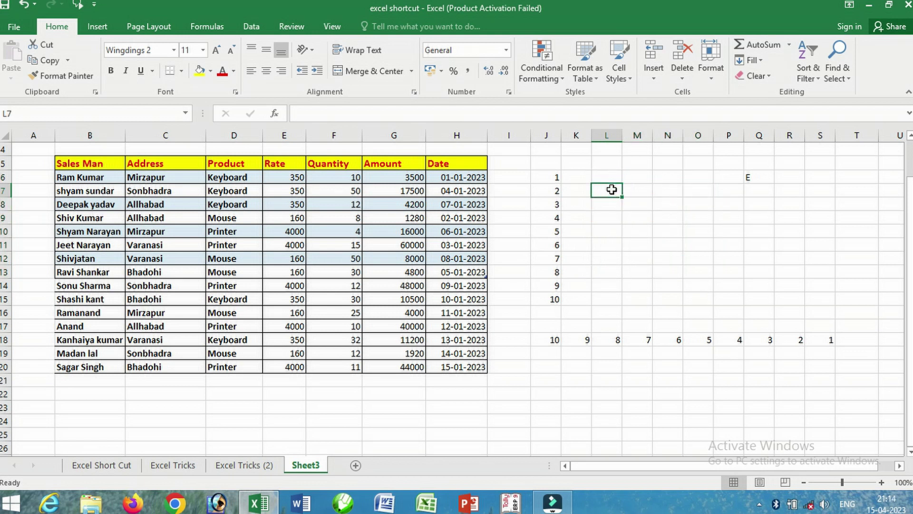
{"action": "type", "text": "p"}
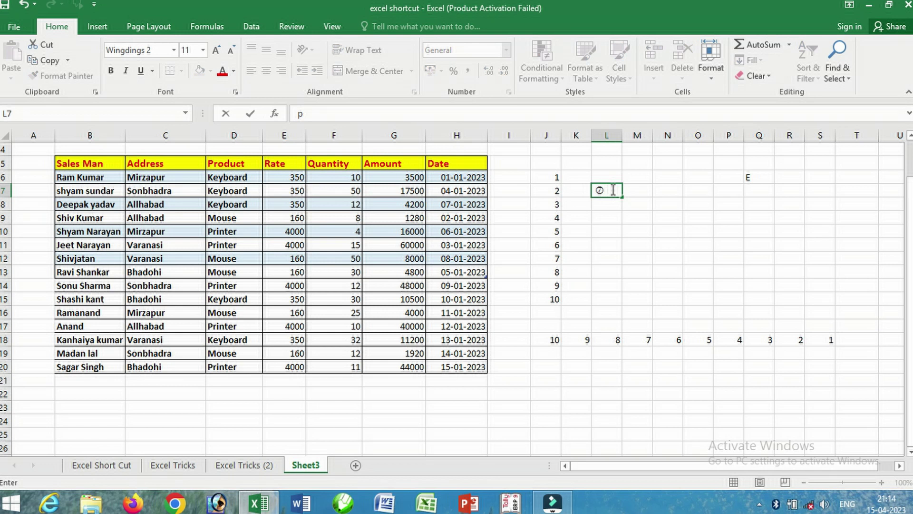
{"action": "key", "text": "Return"}
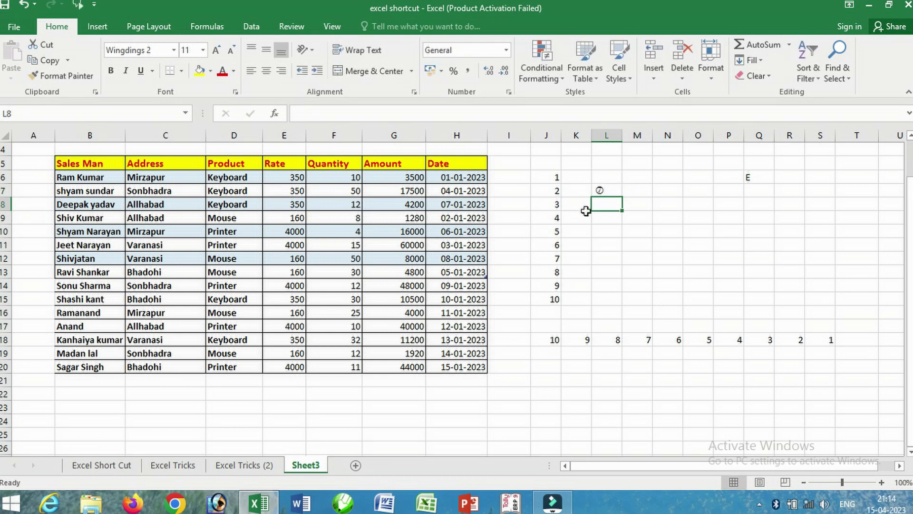
{"action": "left_click", "coordinate": [607, 215]}
{"action": "type", "text": "P"}
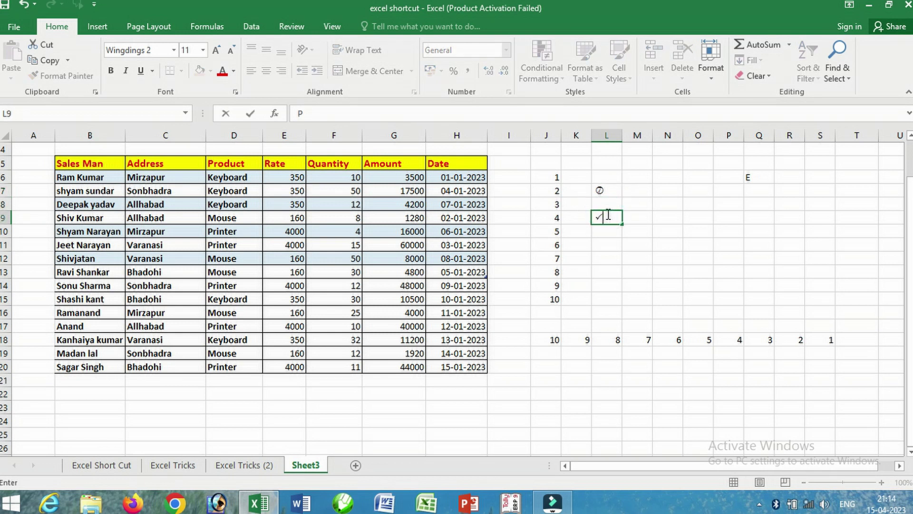
{"action": "left_click", "coordinate": [600, 231]}
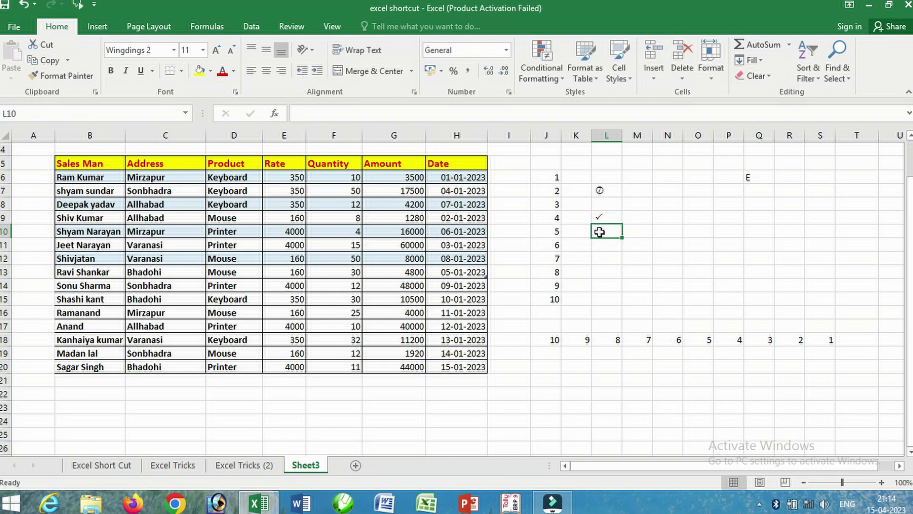
{"action": "type", "text": "P"}
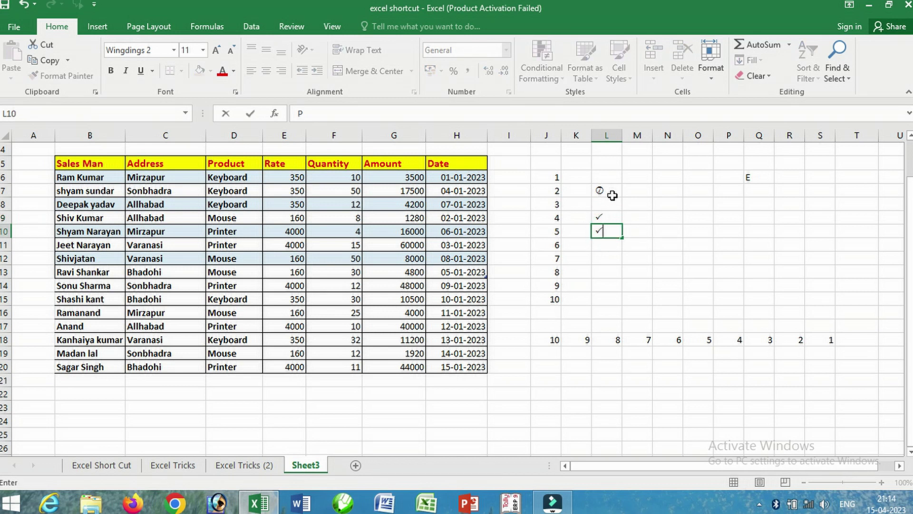
{"action": "left_click", "coordinate": [612, 191]}
- Add P check marks to L11, L12 and N11
{"action": "left_click", "coordinate": [613, 247]}
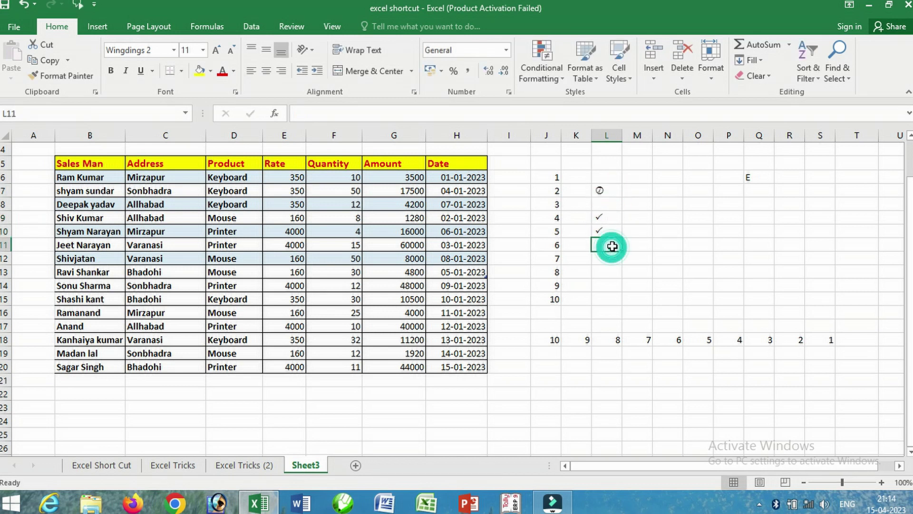
{"action": "type", "text": "P"}
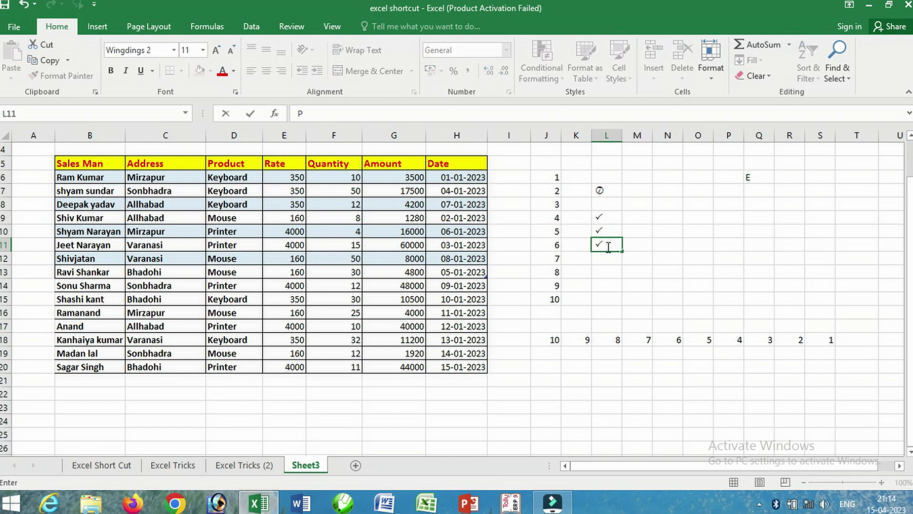
{"action": "left_click", "coordinate": [598, 256]}
{"action": "type", "text": "P"}
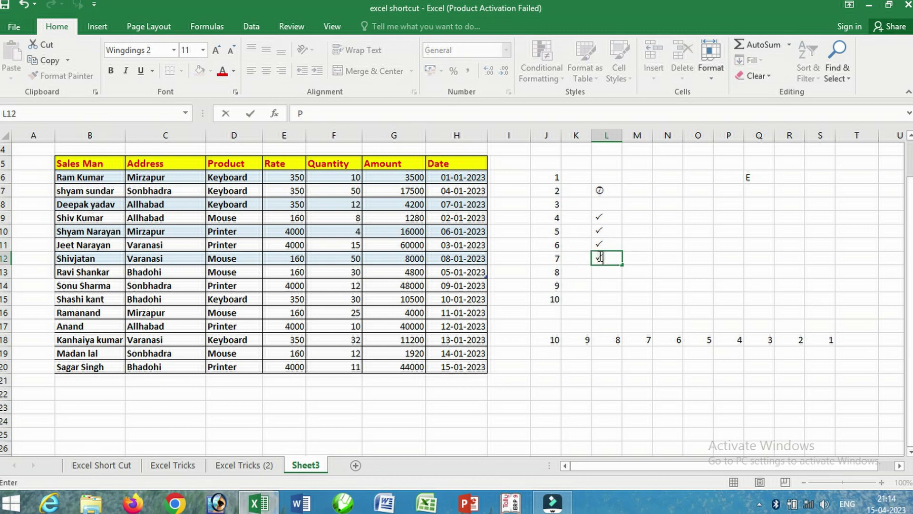
{"action": "left_click", "coordinate": [680, 243]}
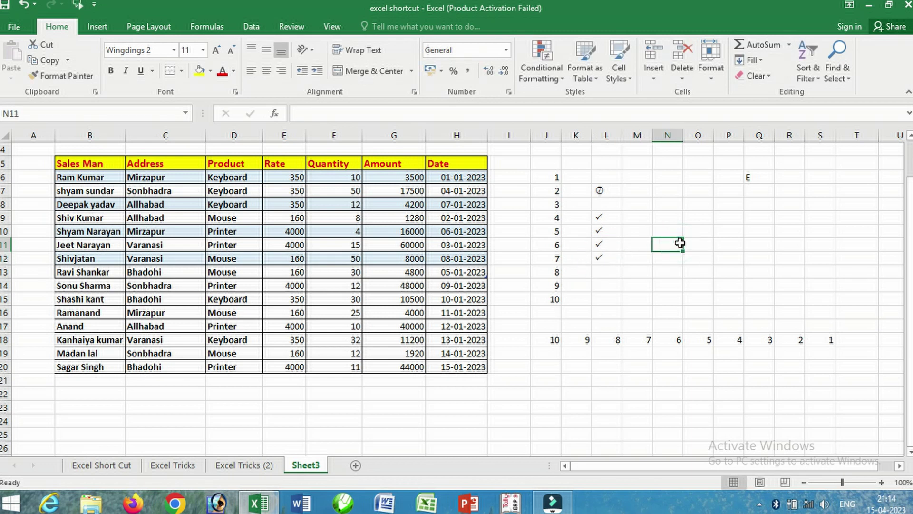
{"action": "type", "text": "P"}
{"action": "left_click", "coordinate": [664, 275]}
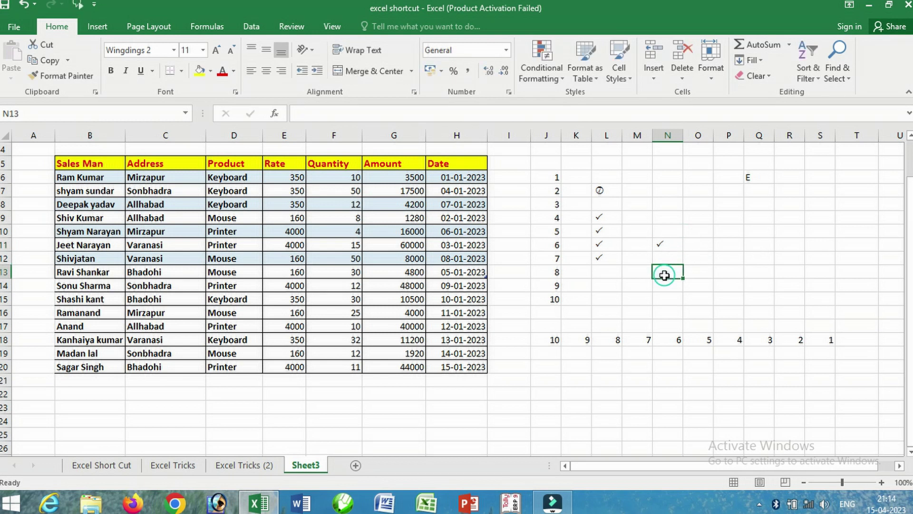
- Enter P in M16, then go to the Excel Tricks sheet
{"action": "left_click", "coordinate": [638, 312]}
{"action": "type", "text": "P"}
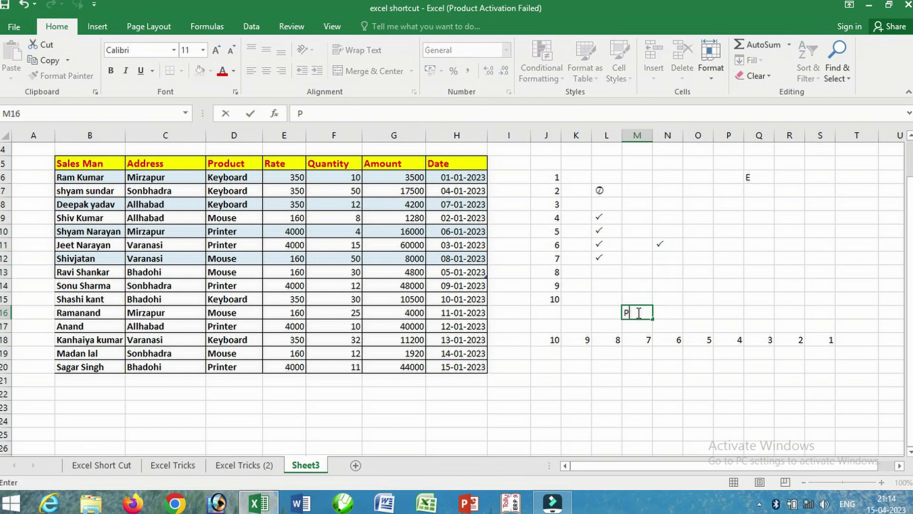
{"action": "left_click", "coordinate": [629, 353]}
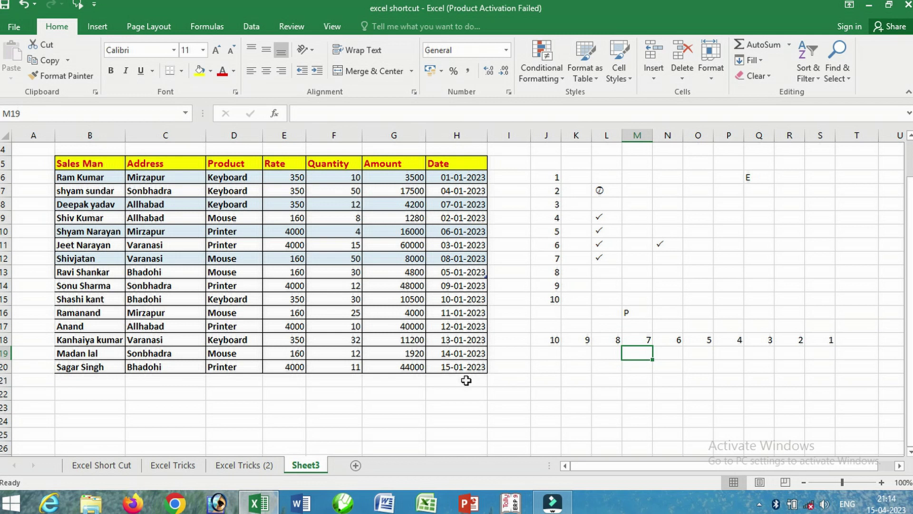
{"action": "left_click", "coordinate": [172, 465]}
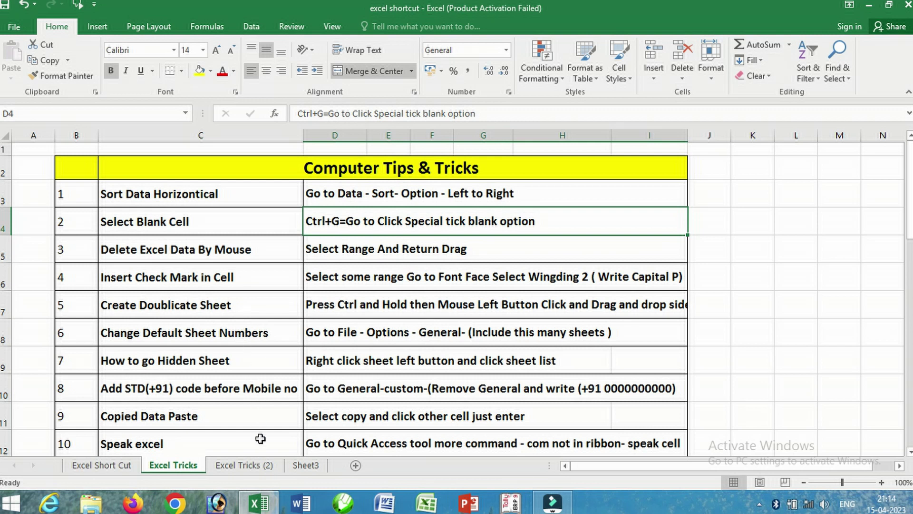
- Visit Excel Tricks (2), then Ctrl-drag the Sheet3 tab to create Sheet3 (2)
{"action": "left_click", "coordinate": [251, 466]}
{"action": "left_click", "coordinate": [305, 465]}
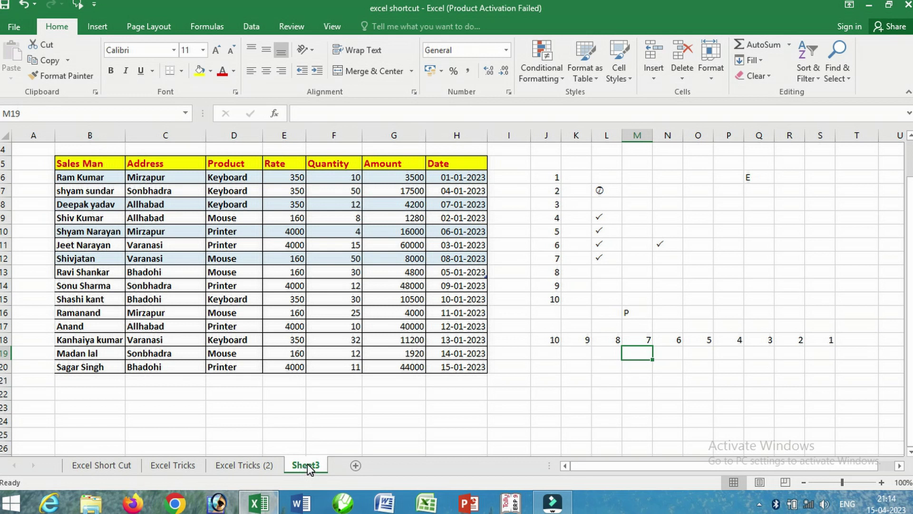
{"action": "left_click_drag", "start_coordinate": [307, 464], "coordinate": [344, 463]}
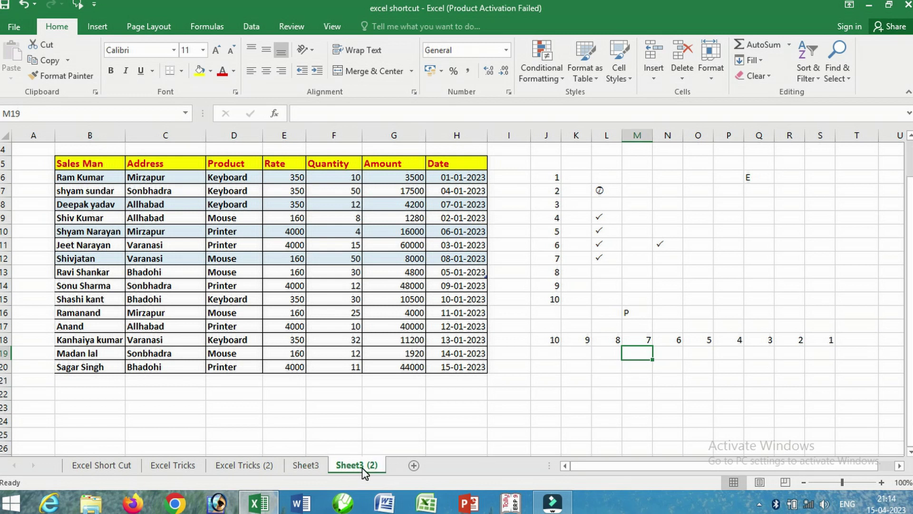
- Compare Sheet3 with Sheet3 (2) by switching between them, then return to Excel Tricks
{"action": "left_click", "coordinate": [306, 463]}
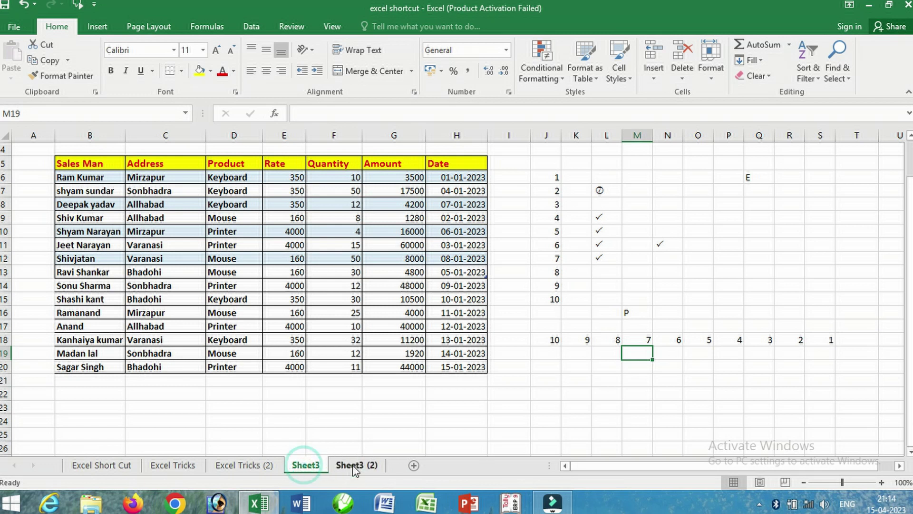
{"action": "left_click", "coordinate": [356, 463]}
{"action": "left_click", "coordinate": [305, 463]}
{"action": "left_click", "coordinate": [357, 463]}
{"action": "left_click", "coordinate": [306, 464]}
{"action": "left_click", "coordinate": [358, 465]}
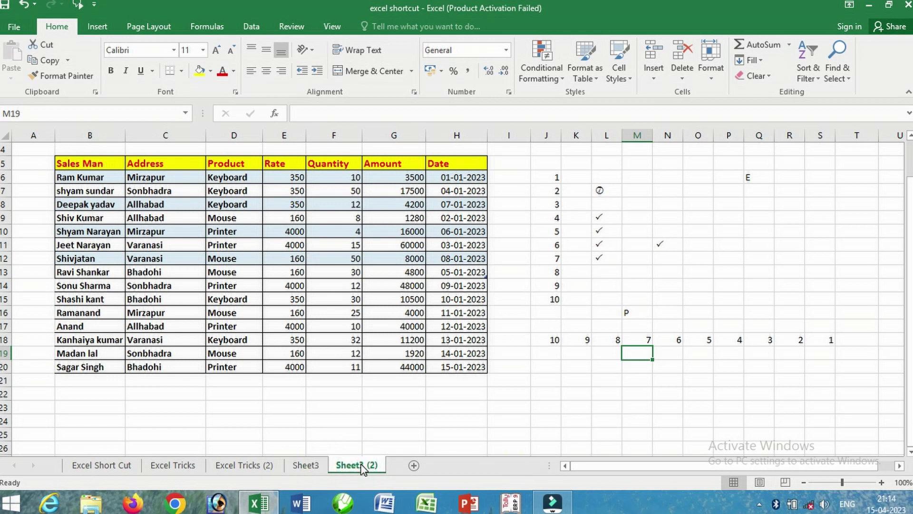
{"action": "left_click", "coordinate": [177, 465]}
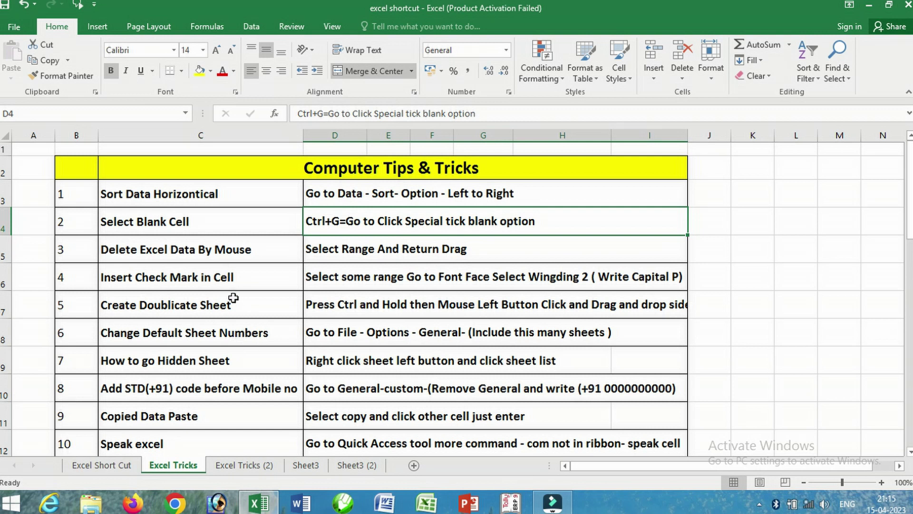
- Create a new blank workbook with Ctrl+N and open Excel Options on the General page
{"action": "key", "text": "ctrl+n"}
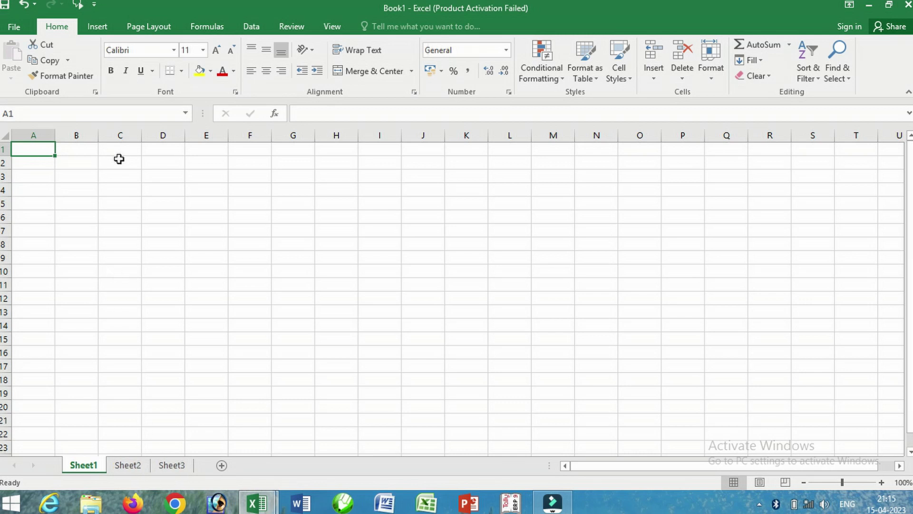
{"action": "left_click", "coordinate": [13, 28]}
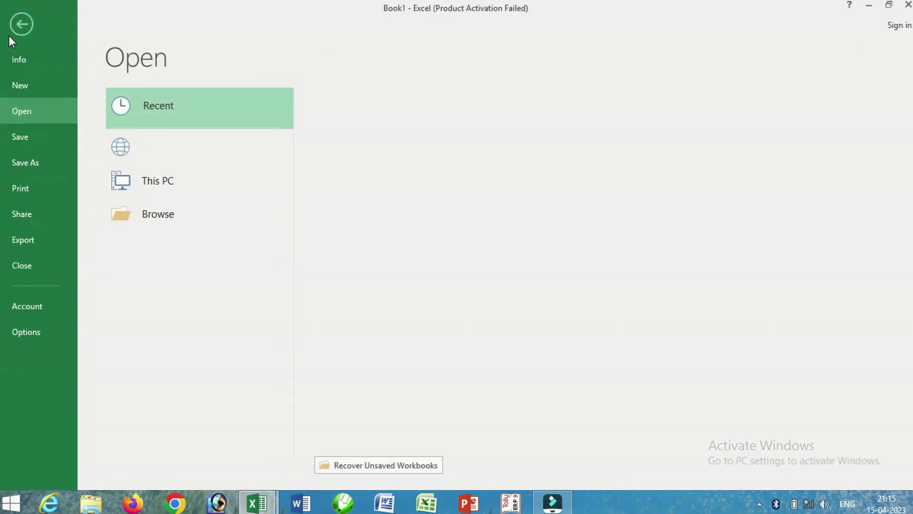
{"action": "left_click", "coordinate": [28, 332]}
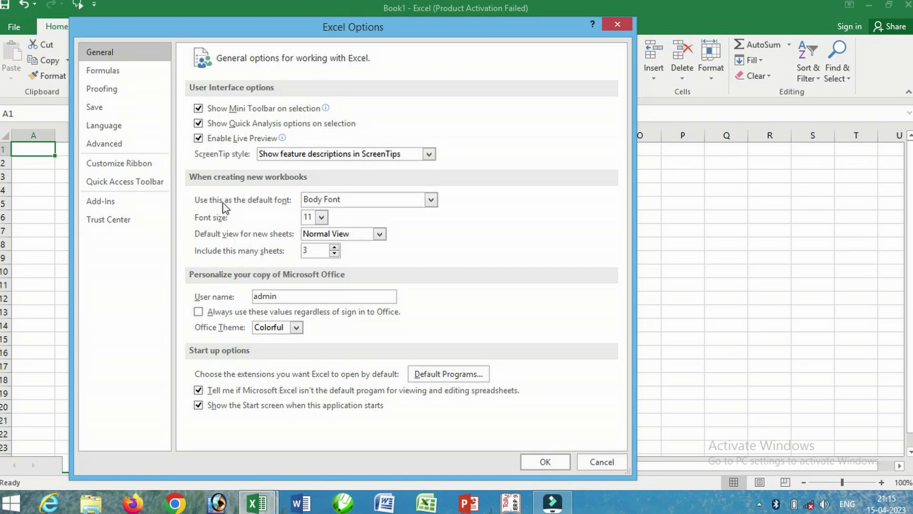
- Keep Body Font and Normal View, set default font size 12 and 1 sheet per new workbook
{"action": "left_click", "coordinate": [431, 200]}
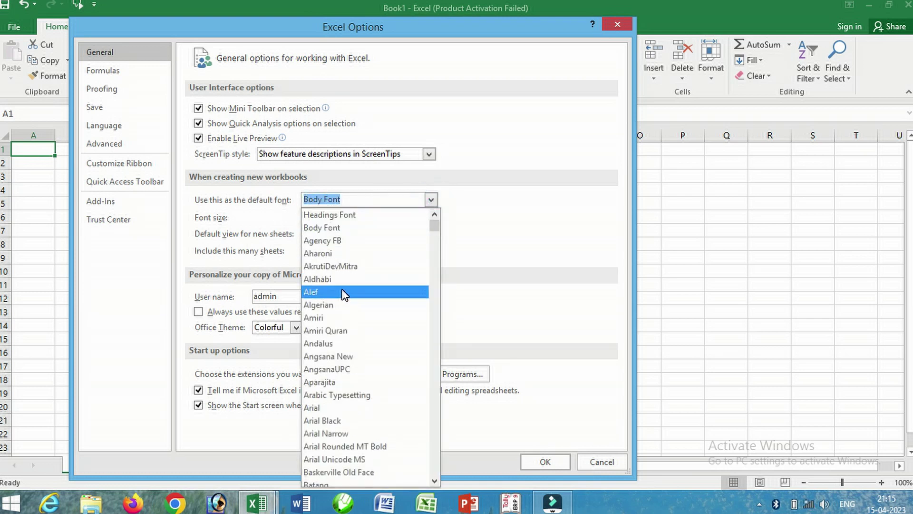
{"action": "left_click", "coordinate": [483, 216]}
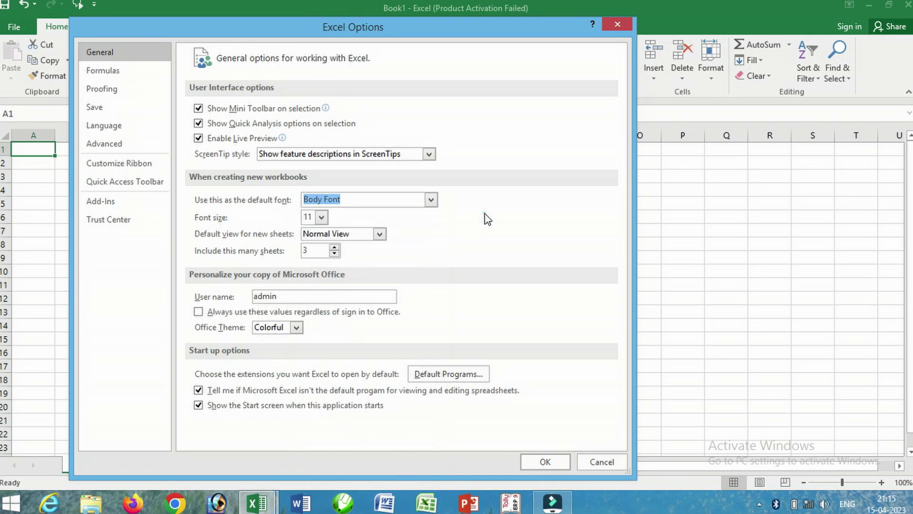
{"action": "left_click", "coordinate": [322, 218]}
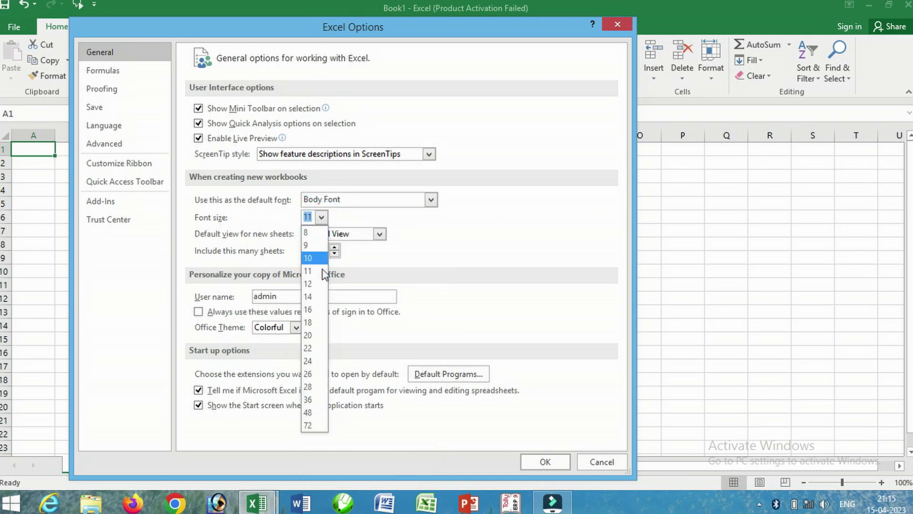
{"action": "left_click", "coordinate": [317, 284]}
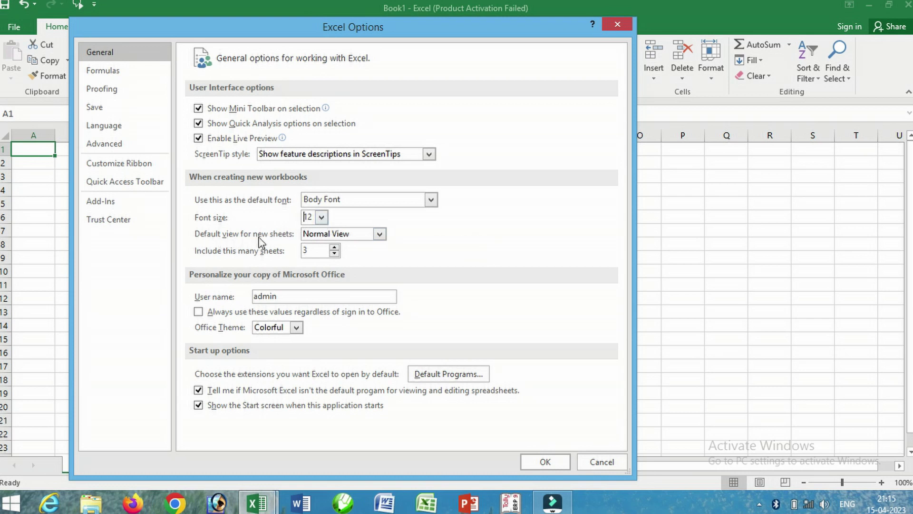
{"action": "left_click", "coordinate": [380, 234]}
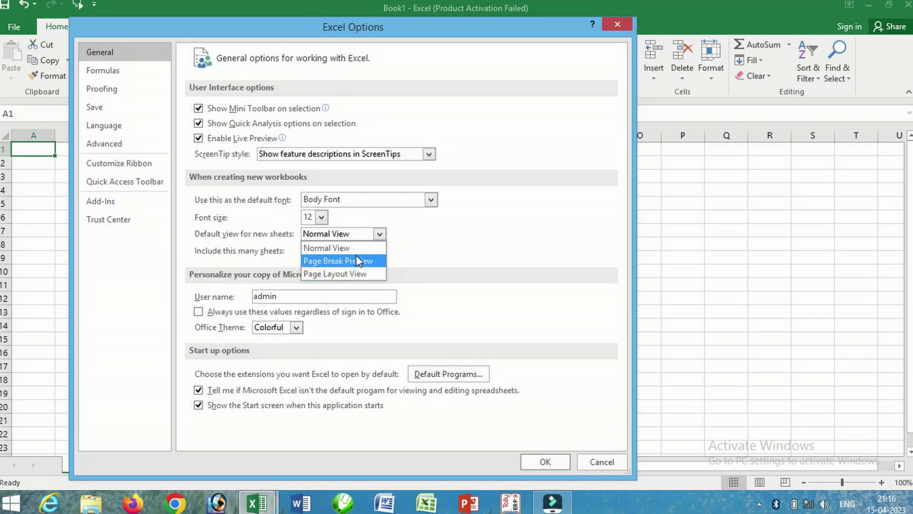
{"action": "left_click", "coordinate": [418, 242]}
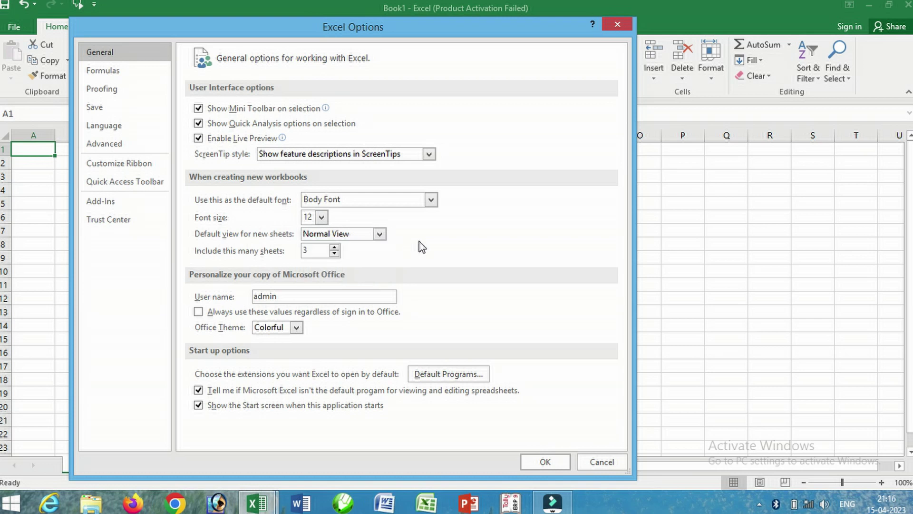
{"action": "left_click", "coordinate": [335, 253]}
{"action": "left_click", "coordinate": [335, 252]}
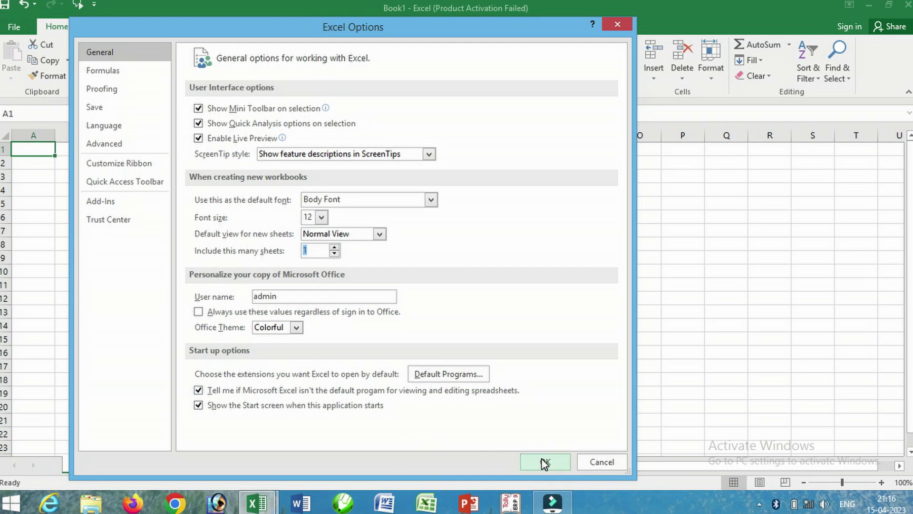
- Apply the new defaults, dismiss the restart notice, and create Book2 with Ctrl+N
{"action": "left_click", "coordinate": [545, 462]}
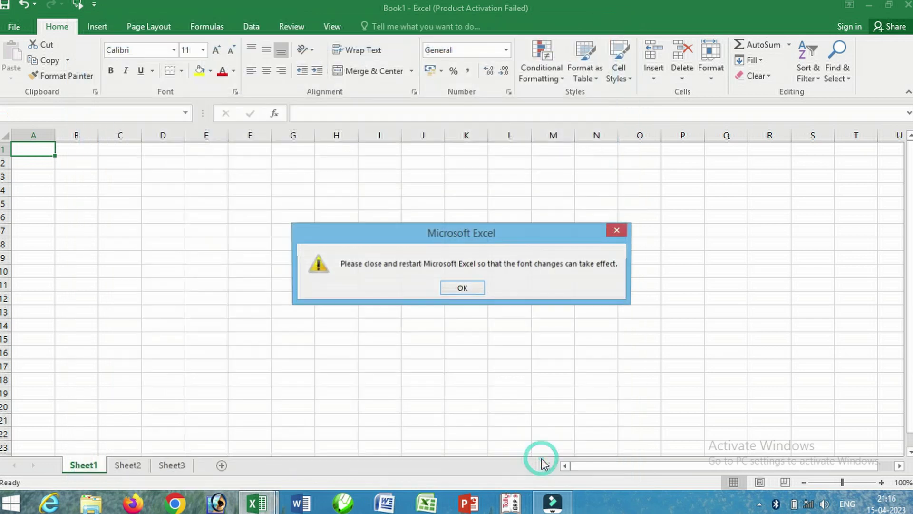
{"action": "left_click", "coordinate": [457, 285]}
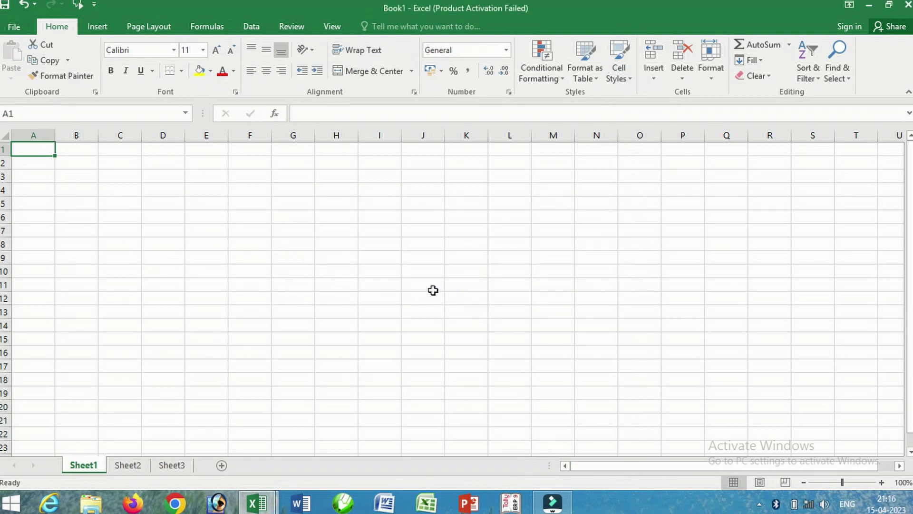
{"action": "left_click", "coordinate": [405, 284]}
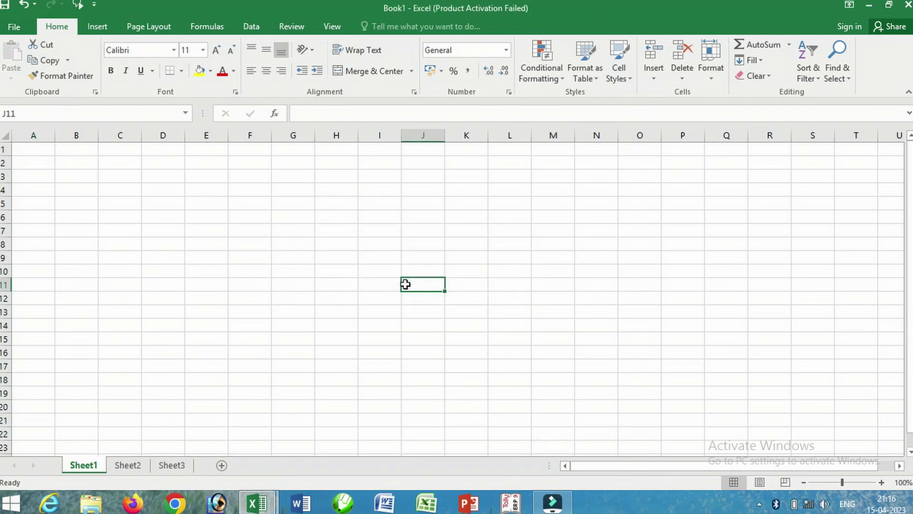
{"action": "key", "text": "ctrl+n"}
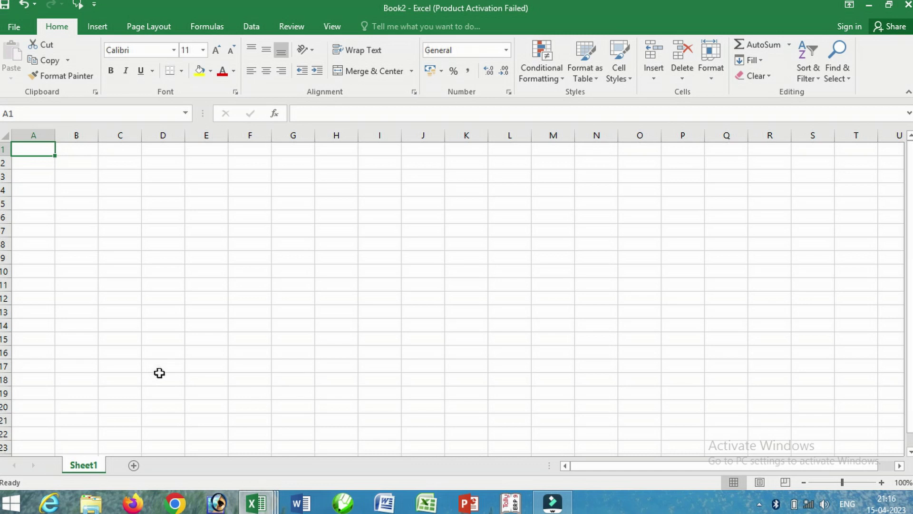
- Return to the excel shortcut workbook and scroll the tips list to tip 11, Protect Workbook
{"action": "mouse_move", "coordinate": [263, 507]}
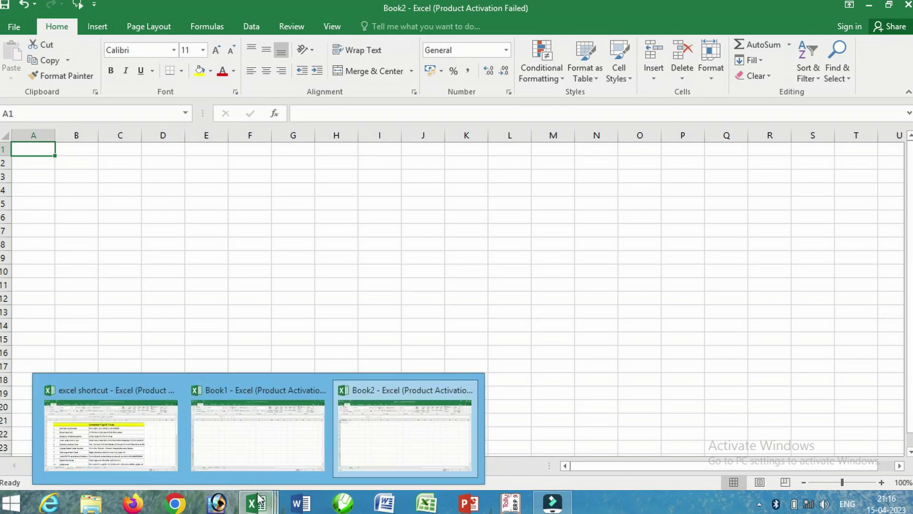
{"action": "left_click", "coordinate": [143, 428]}
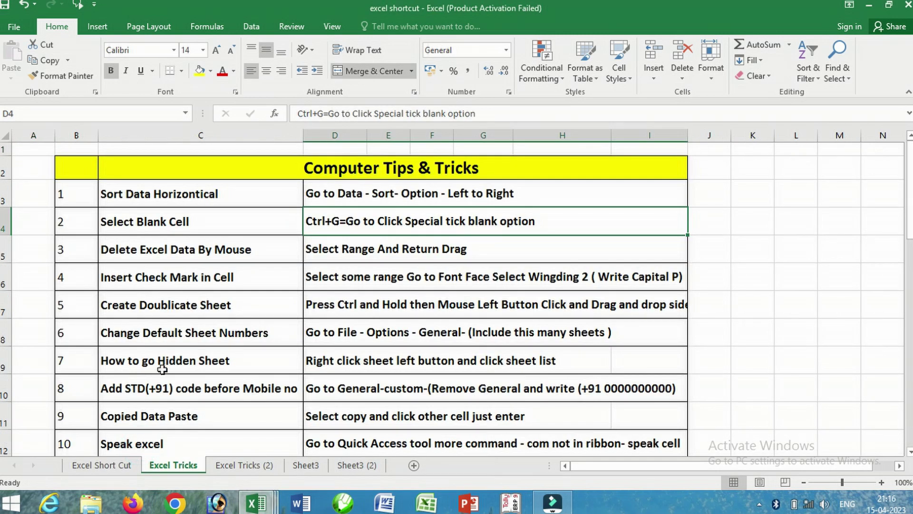
{"action": "scroll", "coordinate": [163, 366], "scroll_direction": "down", "scroll_amount": 1}
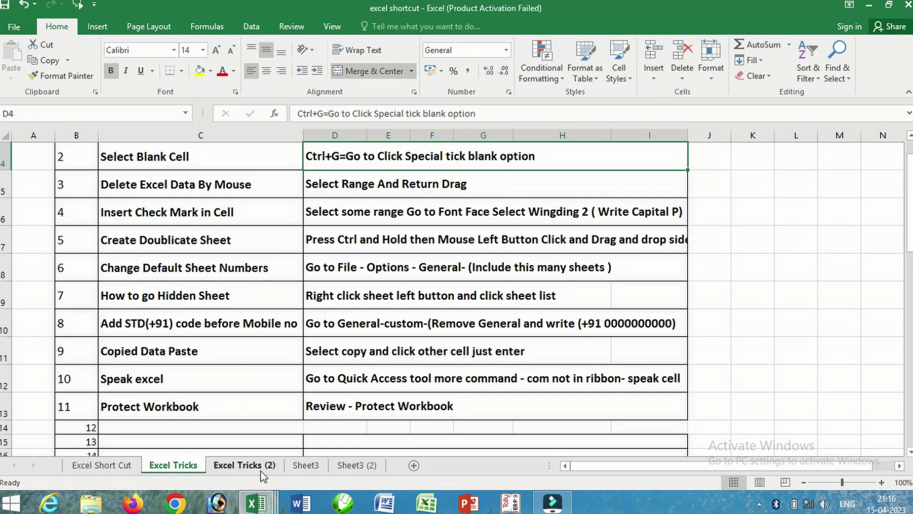
- Bring Book1 forward and add new sheets until it holds Sheet1 through Sheet16
{"action": "mouse_move", "coordinate": [261, 508]}
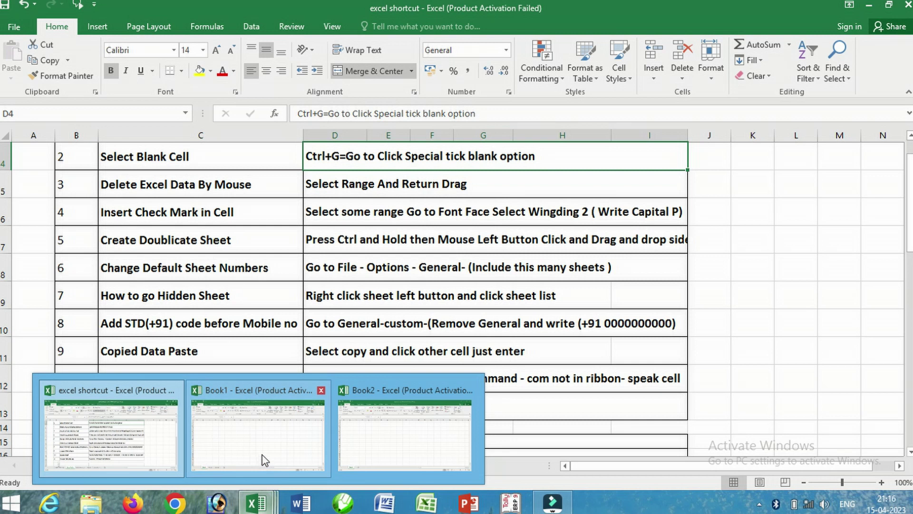
{"action": "left_click", "coordinate": [269, 451]}
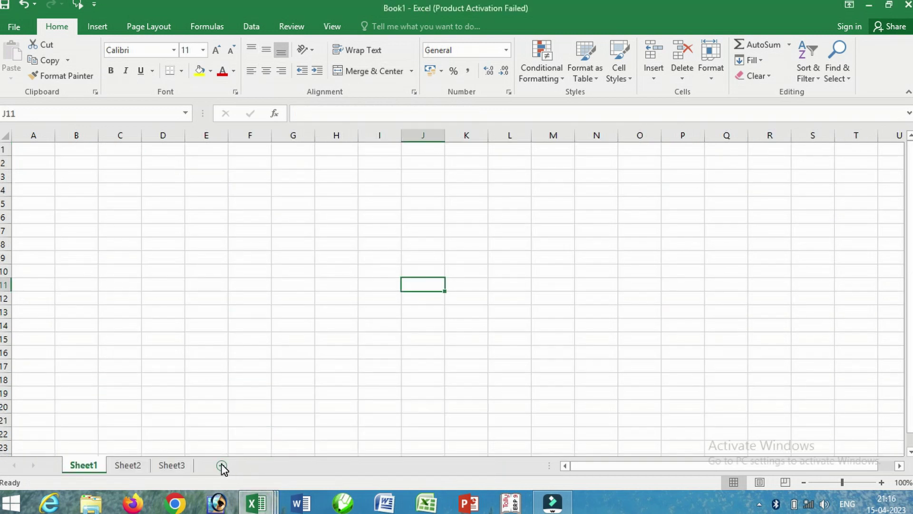
{"action": "left_click", "coordinate": [221, 465]}
{"action": "left_click", "coordinate": [265, 465]}
{"action": "left_click", "coordinate": [311, 466]}
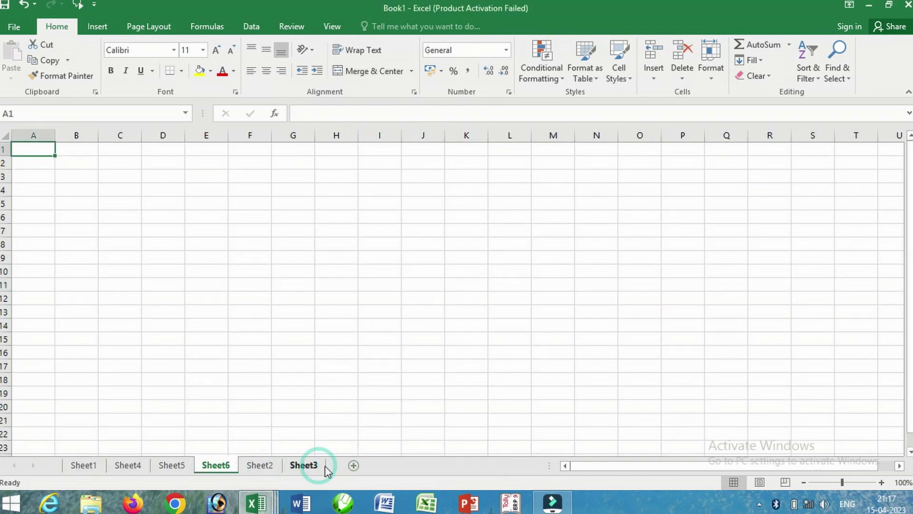
{"action": "left_click", "coordinate": [353, 465]}
{"action": "left_click", "coordinate": [393, 466]}
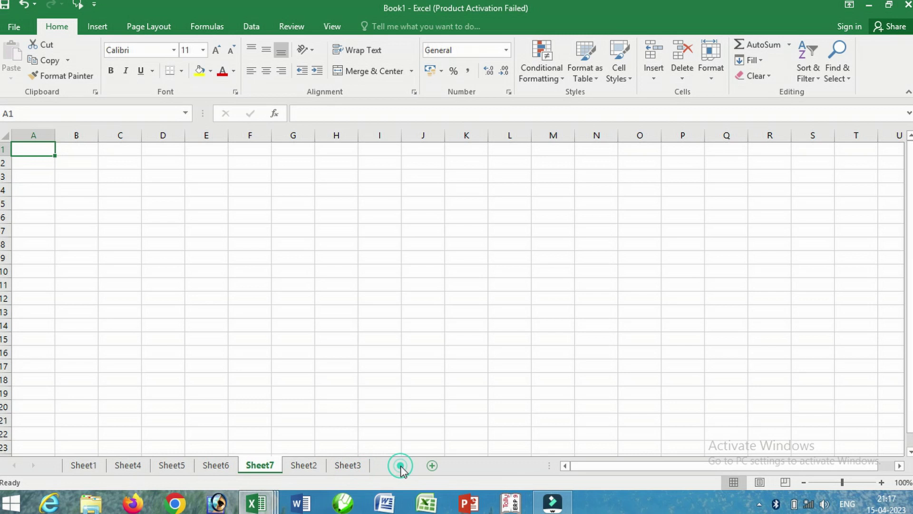
{"action": "left_click", "coordinate": [441, 466]}
{"action": "left_click", "coordinate": [485, 466]}
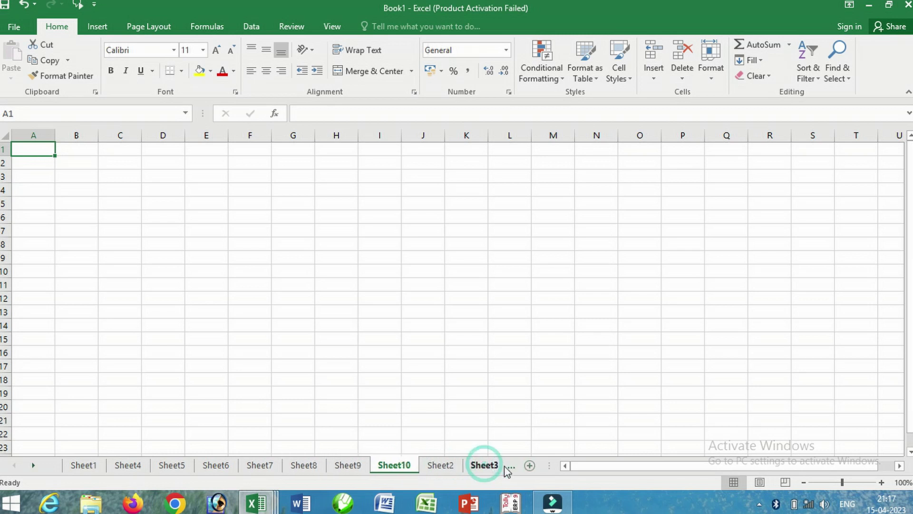
{"action": "left_click", "coordinate": [532, 466]}
{"action": "left_click", "coordinate": [532, 466]}
{"action": "left_click", "coordinate": [532, 466]}
{"action": "left_click", "coordinate": [532, 467]}
{"action": "left_click", "coordinate": [532, 466]}
{"action": "left_click", "coordinate": [531, 467]}
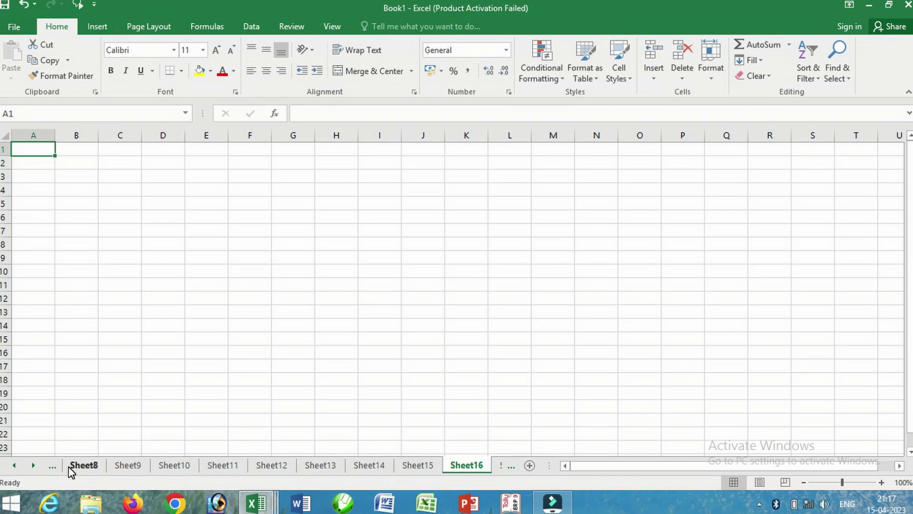
- Jump to Sheet1 from the full sheet list in the Activate dialog
{"action": "right_click", "coordinate": [33, 469]}
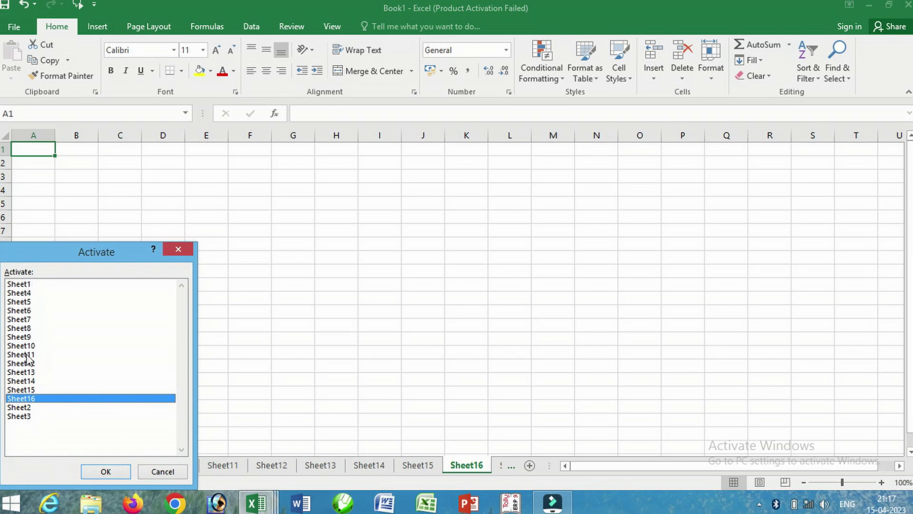
{"action": "left_click", "coordinate": [22, 284]}
{"action": "left_click", "coordinate": [114, 470]}
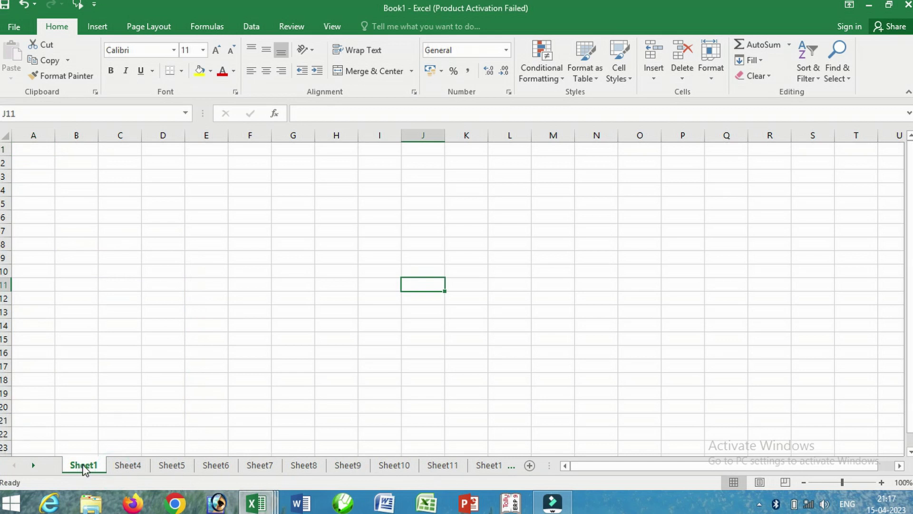
- Switch to the excel shortcut workbook and show the Sheet3 sales table
{"action": "mouse_move", "coordinate": [257, 502]}
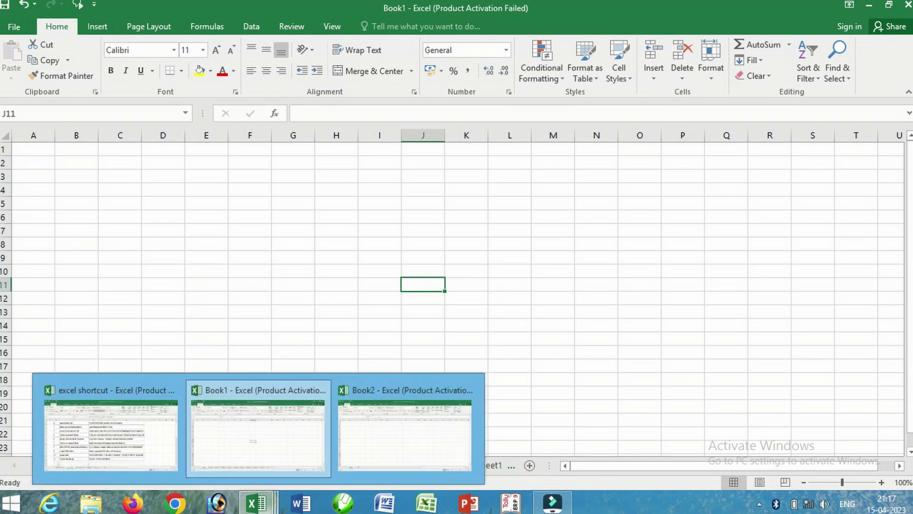
{"action": "left_click", "coordinate": [111, 442]}
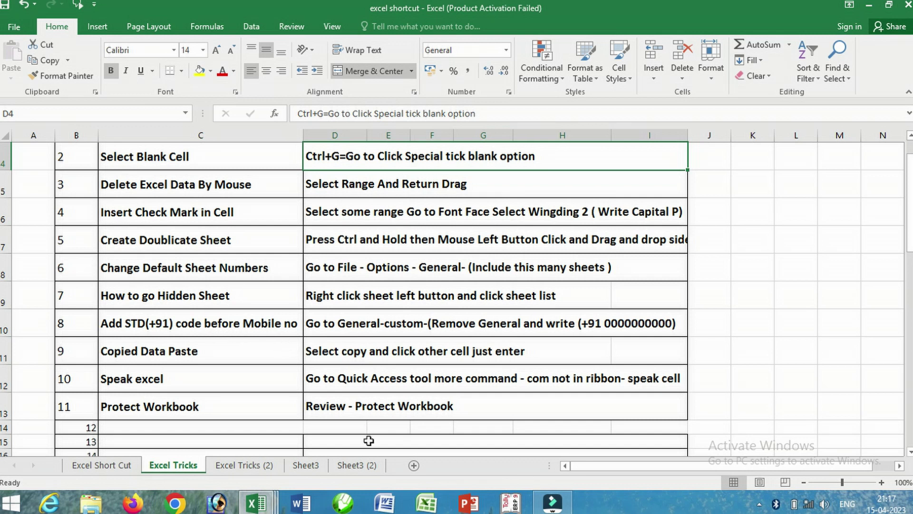
{"action": "left_click", "coordinate": [350, 468]}
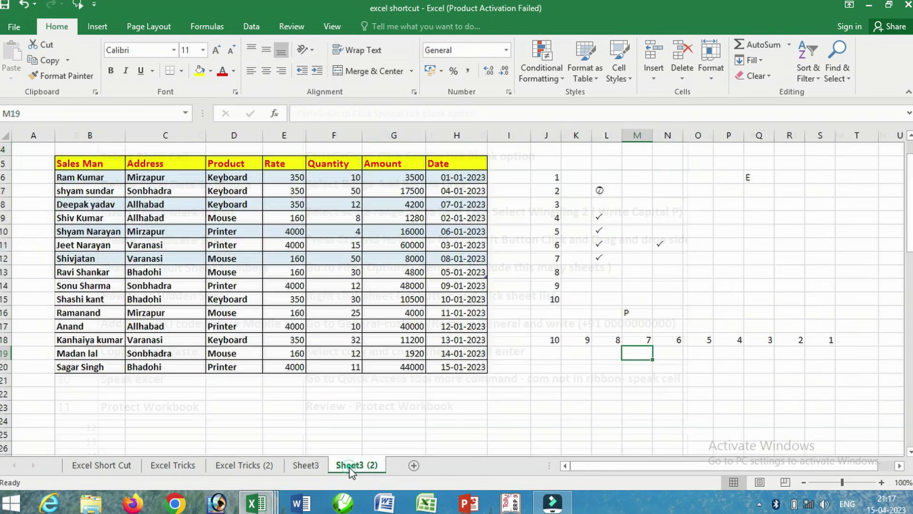
{"action": "left_click", "coordinate": [306, 466]}
{"action": "left_click", "coordinate": [339, 467]}
{"action": "left_click", "coordinate": [316, 468]}
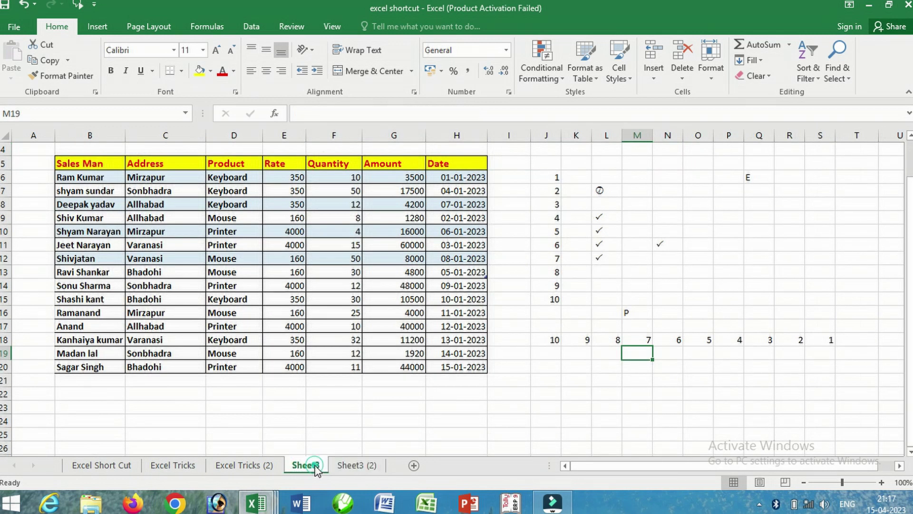
{"action": "scroll", "coordinate": [599, 344], "scroll_direction": "down", "scroll_amount": 4}
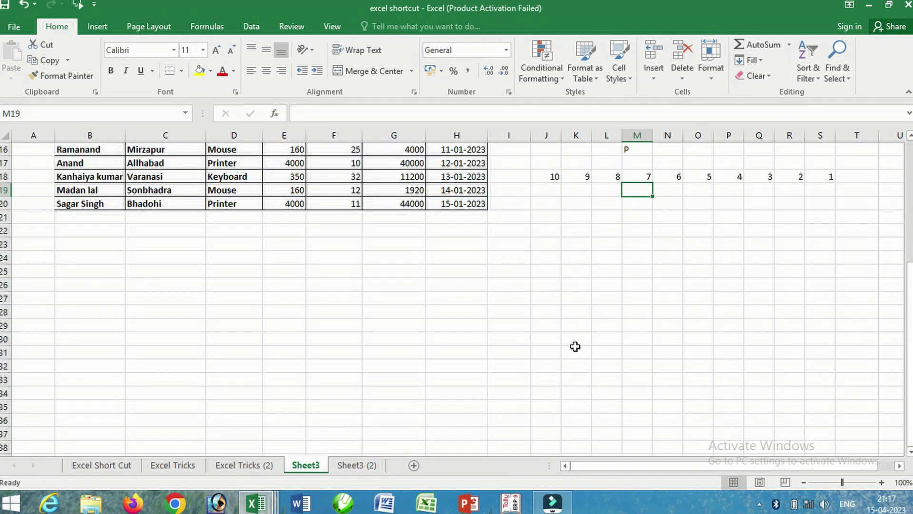
{"action": "scroll", "coordinate": [436, 310], "scroll_direction": "down", "scroll_amount": 2}
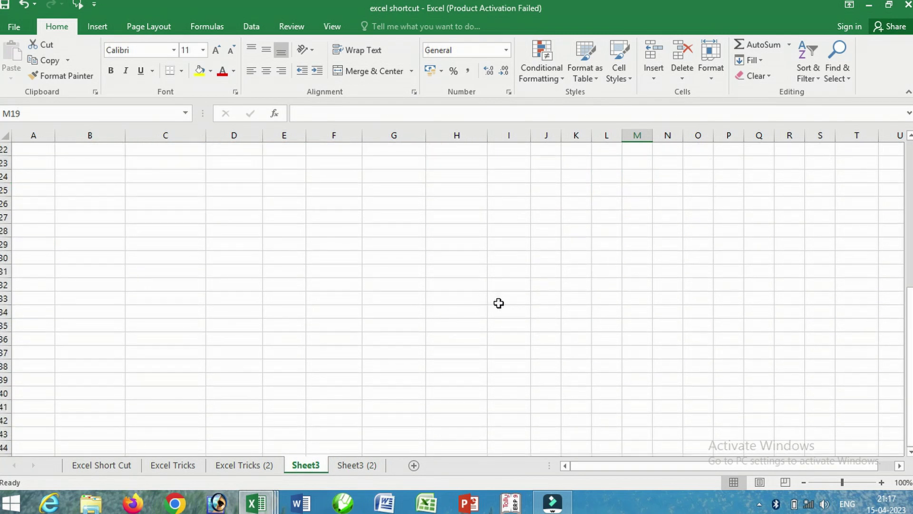
{"action": "scroll", "coordinate": [498, 303], "scroll_direction": "up", "scroll_amount": 2}
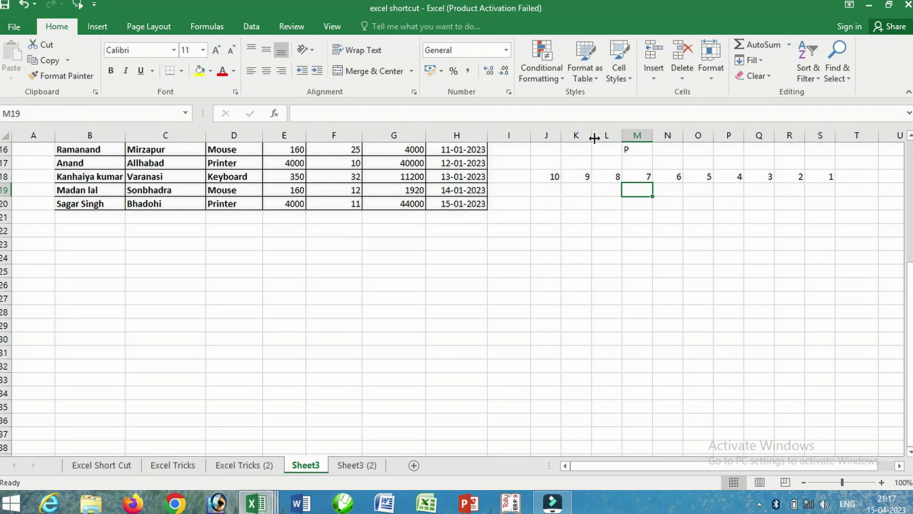
{"action": "left_click_drag", "start_coordinate": [594, 138], "coordinate": [669, 135]}
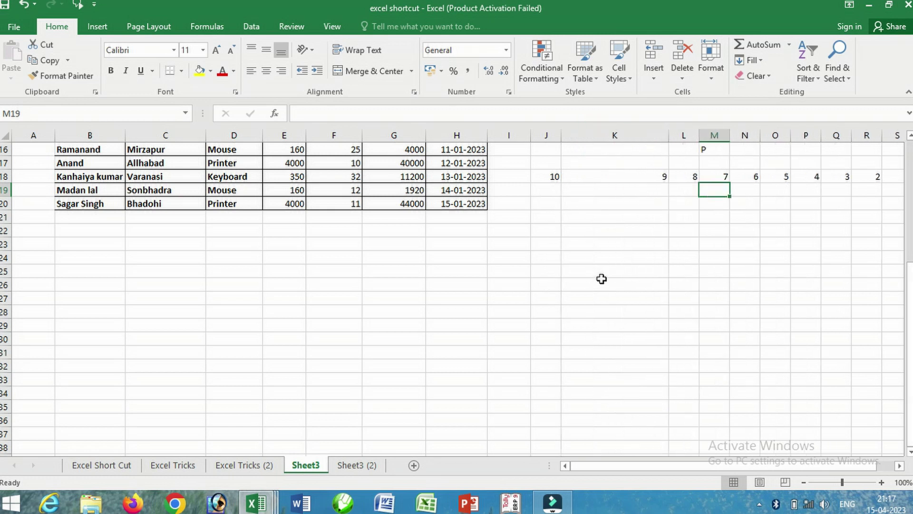
{"action": "left_click_drag", "start_coordinate": [612, 229], "coordinate": [626, 379]}
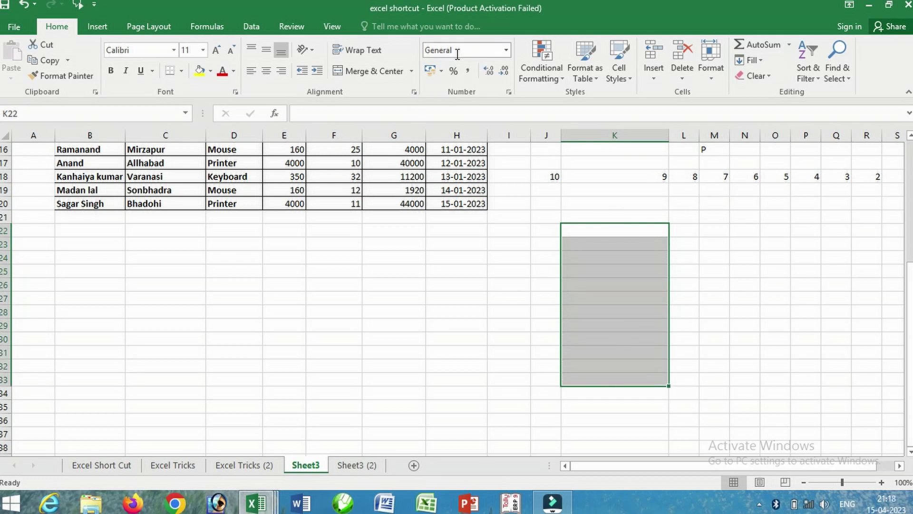
{"action": "left_click", "coordinate": [508, 92]}
{"action": "left_click", "coordinate": [26, 330]}
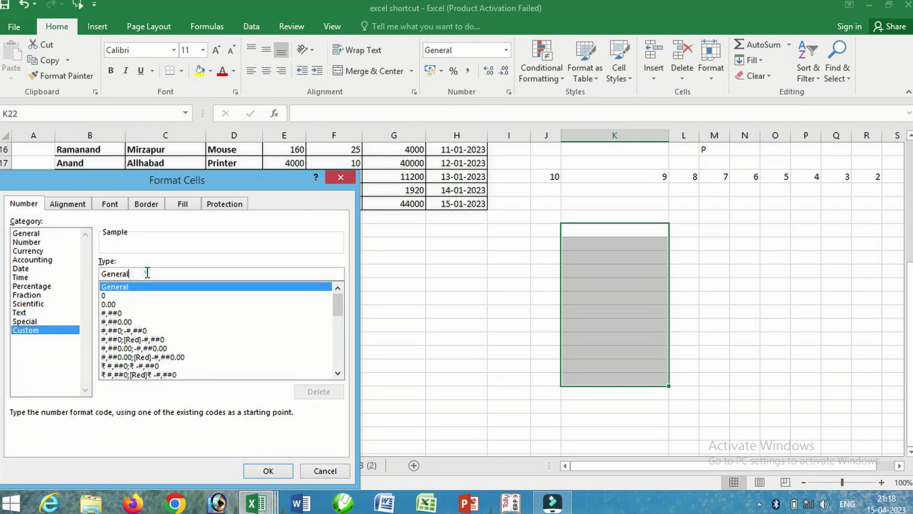
{"action": "key", "text": "BackSpace"}
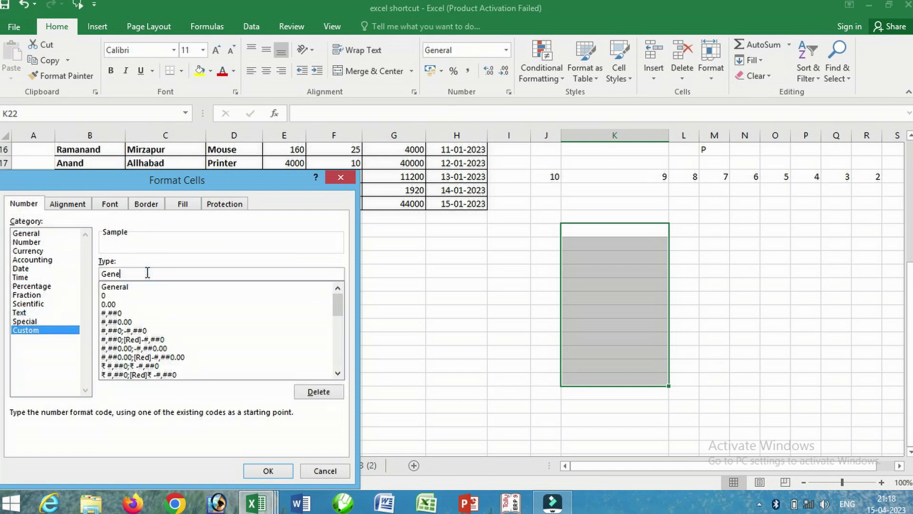
{"action": "key", "text": "BackSpace"}
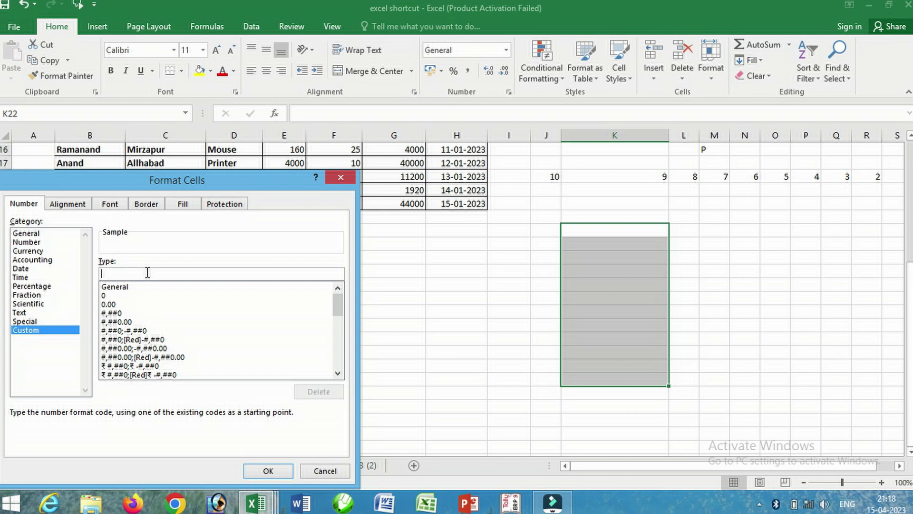
{"action": "type", "text": "+910000000000"}
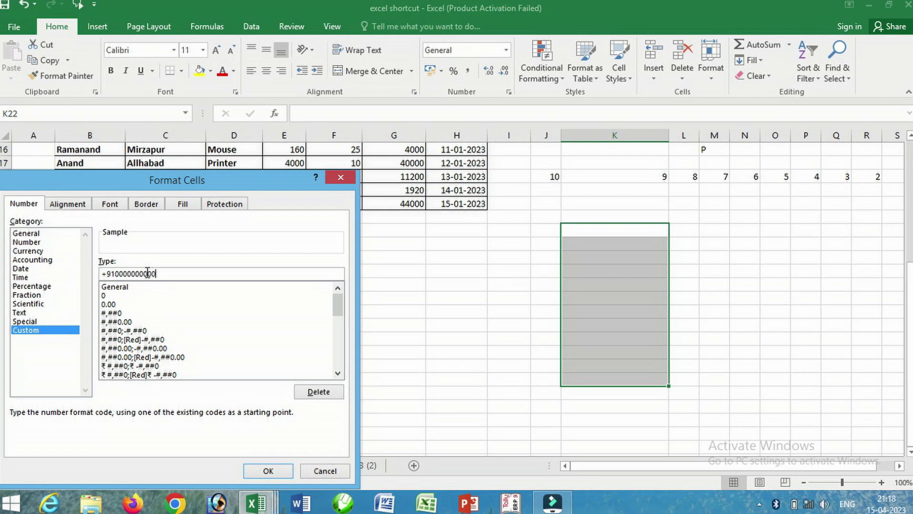
{"action": "left_click", "coordinate": [268, 470]}
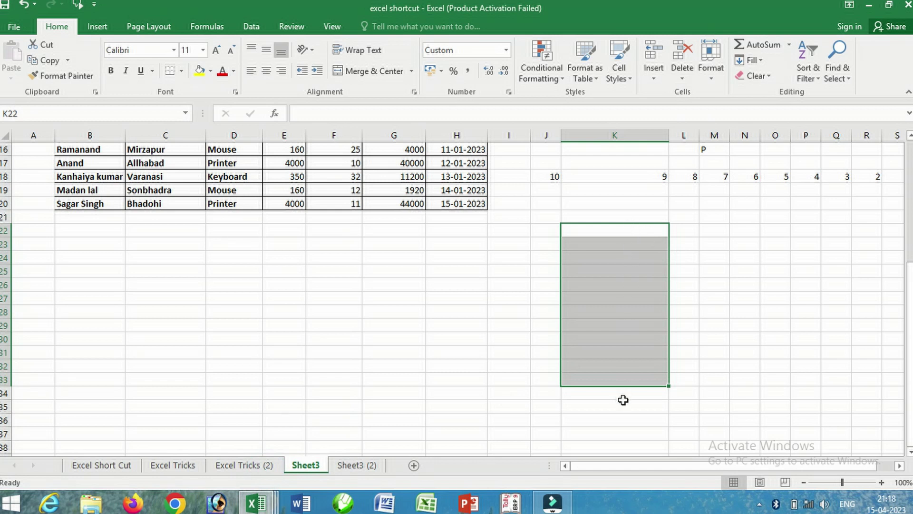
- Enter a 10-digit mobile number in K22 so it shows with the +91 prefix
{"action": "left_click", "coordinate": [612, 234]}
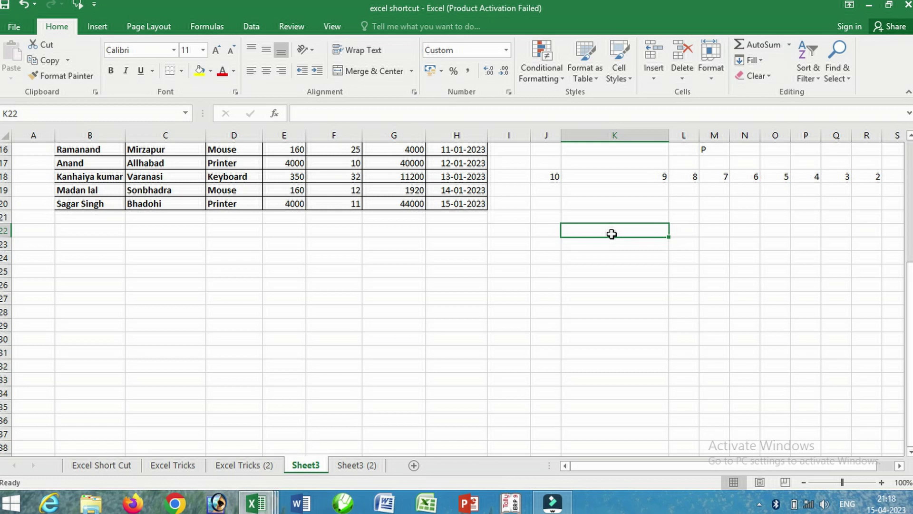
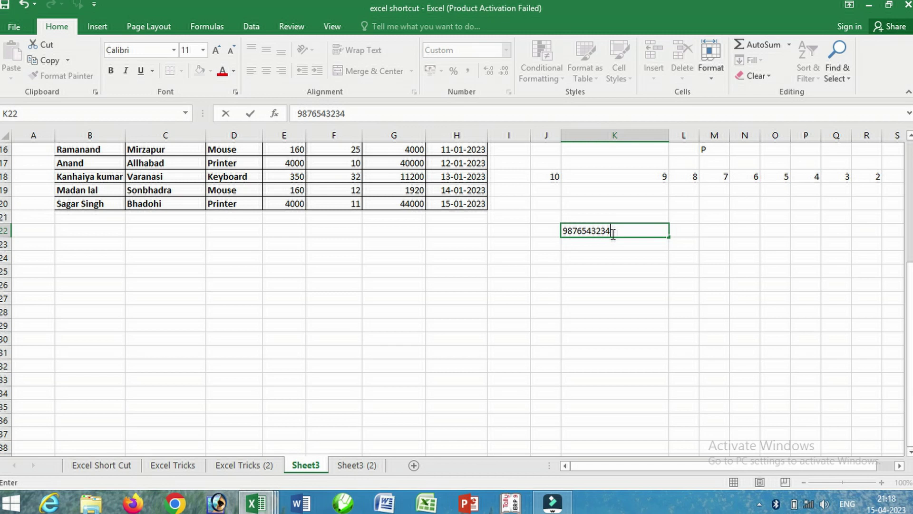
{"action": "key", "text": "Return"}
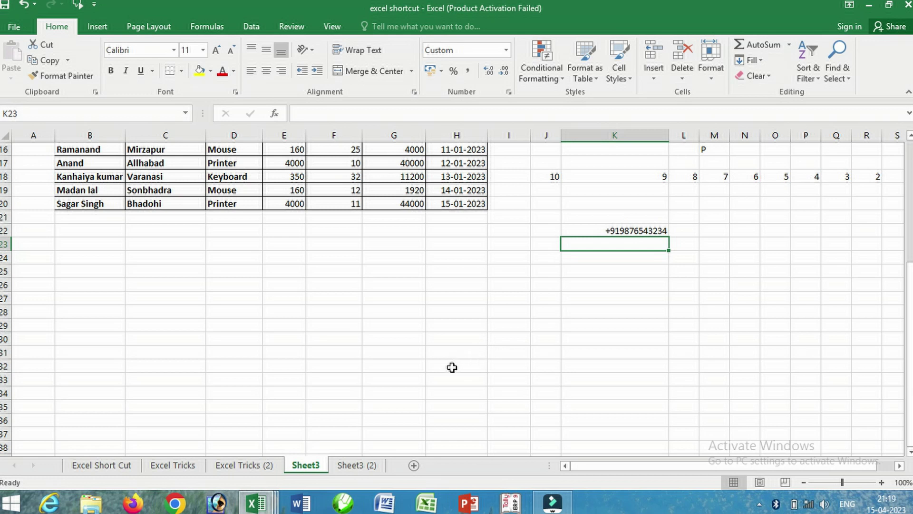
- Glance at the Excel Tricks sheet, return to Sheet3, and select the numbers 1–10 in J6:J15
{"action": "left_click", "coordinate": [180, 467]}
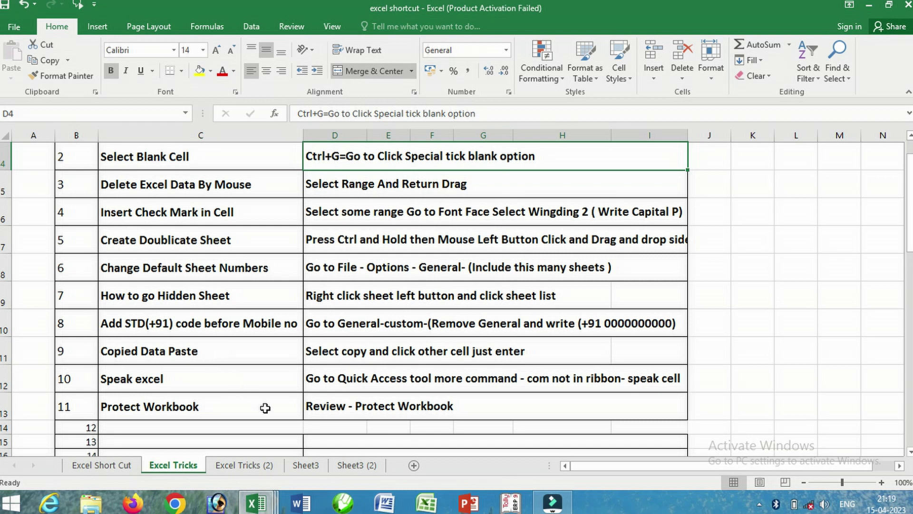
{"action": "left_click", "coordinate": [312, 466]}
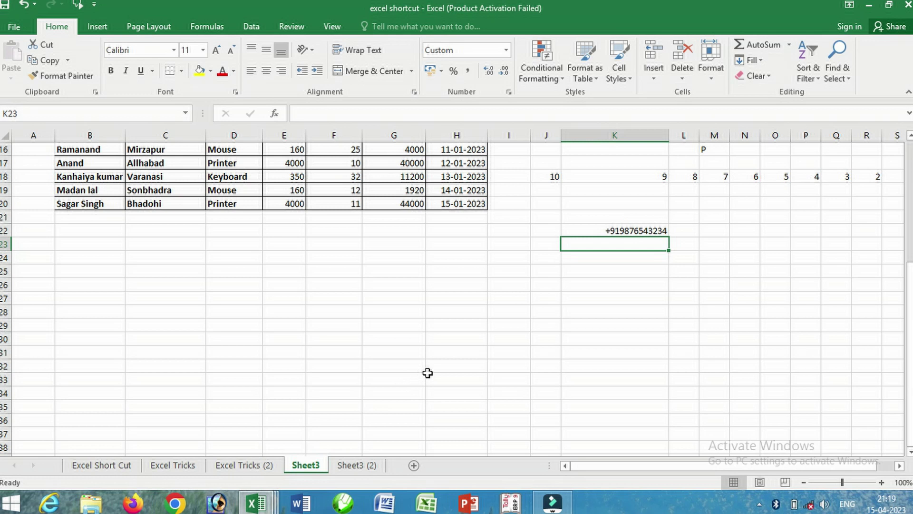
{"action": "scroll", "coordinate": [434, 369], "scroll_direction": "up", "scroll_amount": 1}
{"action": "scroll", "coordinate": [439, 367], "scroll_direction": "up", "scroll_amount": 3}
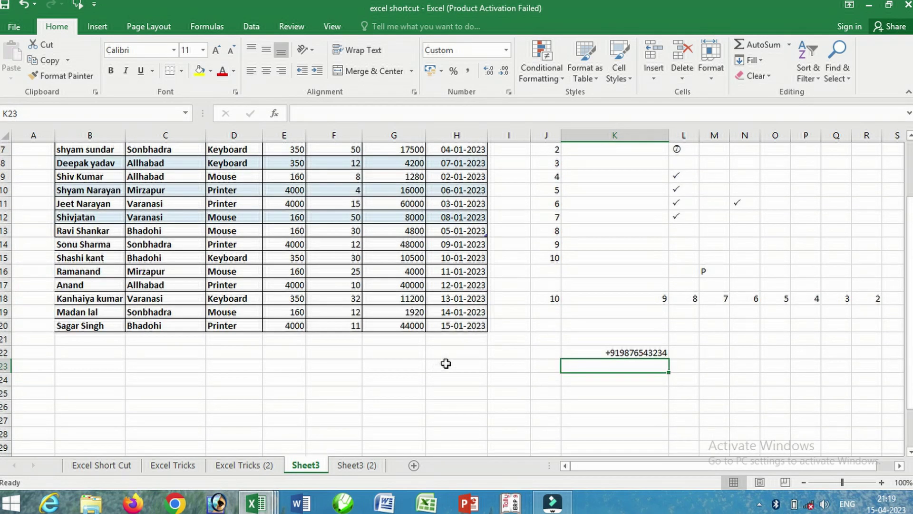
{"action": "left_click_drag", "start_coordinate": [551, 179], "coordinate": [545, 296]}
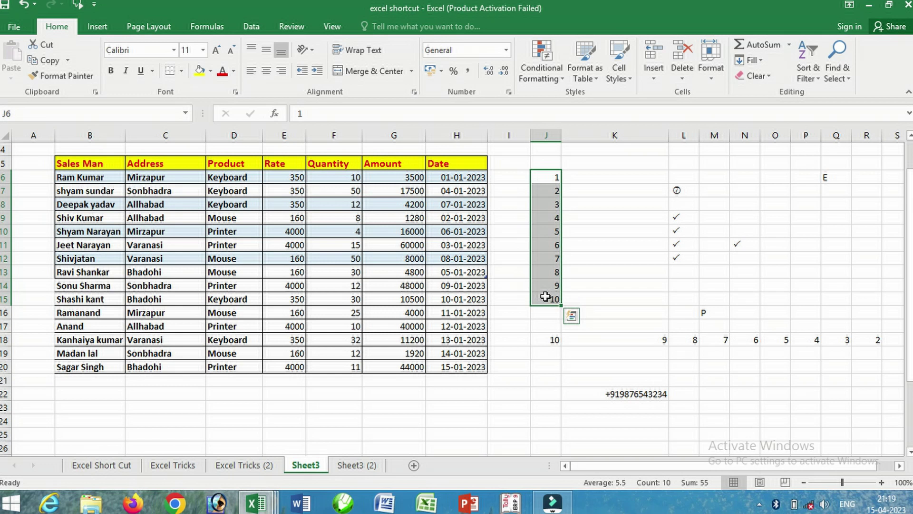
- Copy the numbers 1–10 into K6:K15, then paste them into O6:O15 with Enter
{"action": "key", "text": "ctrl+c"}
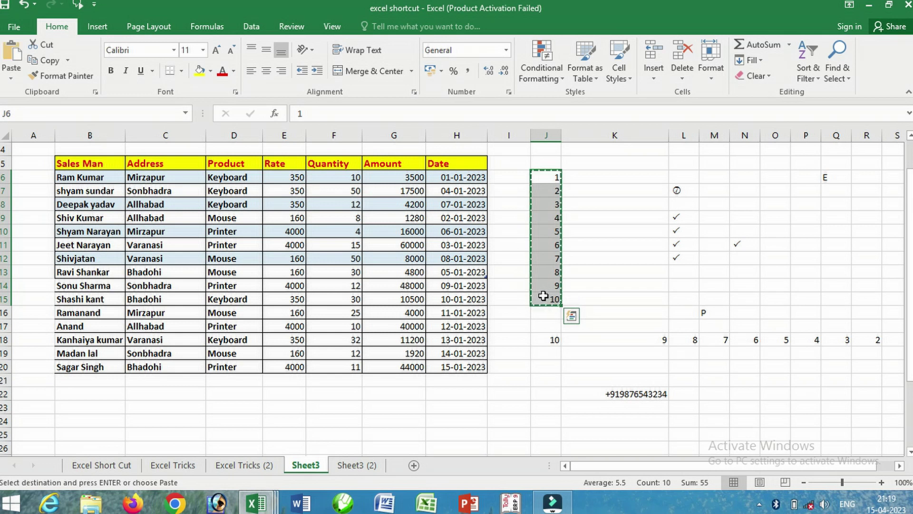
{"action": "left_click", "coordinate": [633, 186]}
{"action": "left_click", "coordinate": [630, 177]}
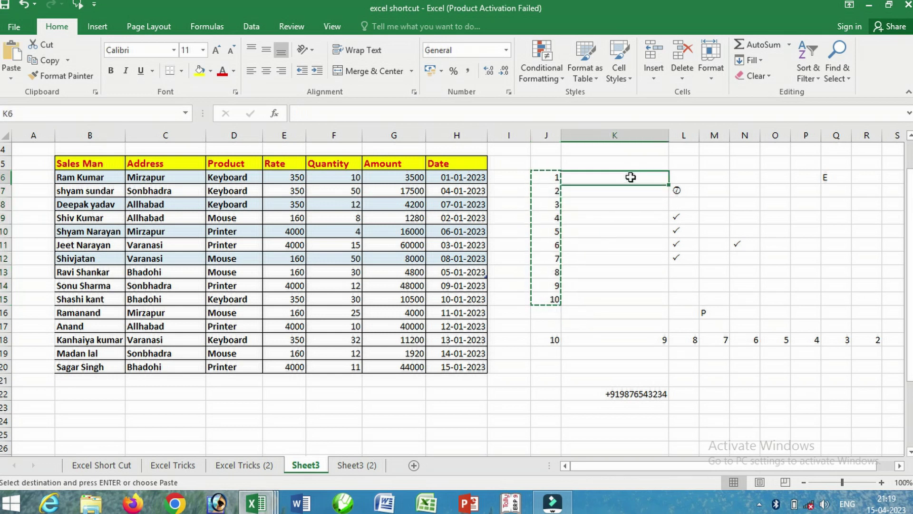
{"action": "key", "text": "ctrl+v"}
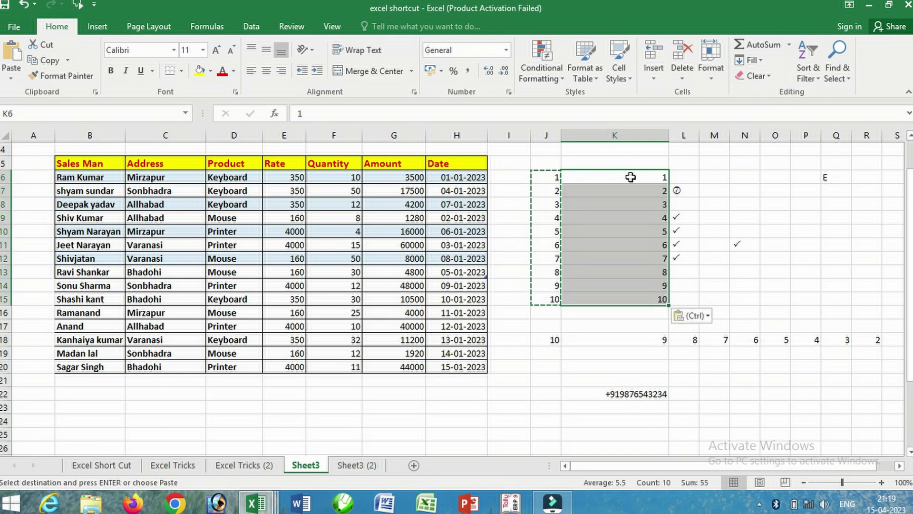
{"action": "left_click", "coordinate": [744, 177]}
{"action": "left_click", "coordinate": [780, 176]}
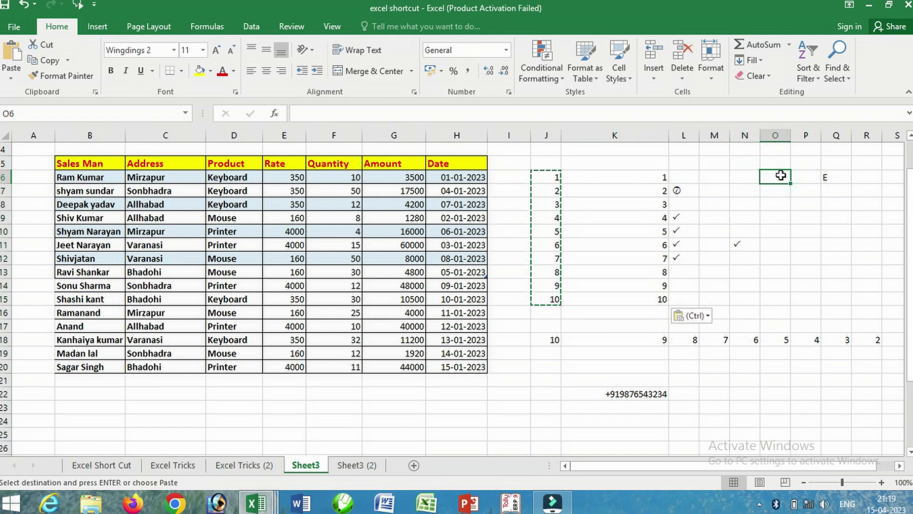
{"action": "key", "text": "Return"}
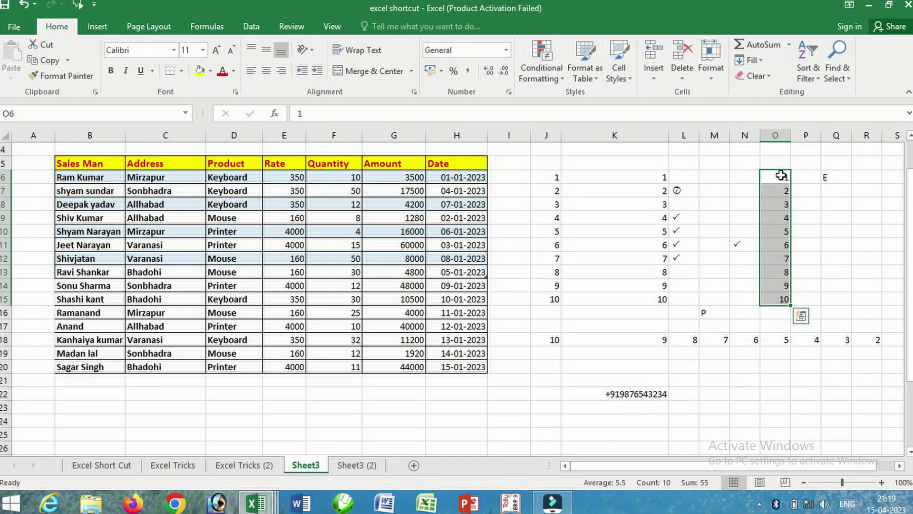
- Copy J6:J15 again and paste it into M21:M30 using Enter
{"action": "left_click", "coordinate": [723, 384]}
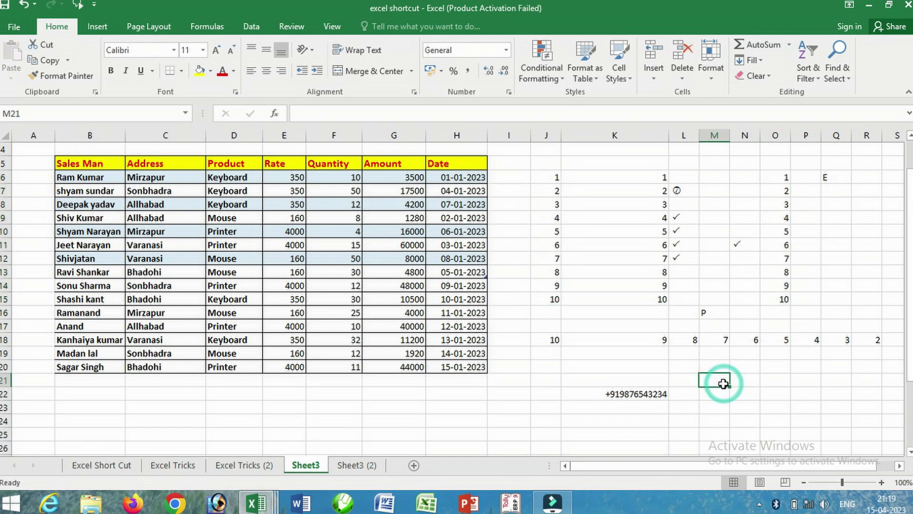
{"action": "key", "text": "Down"}
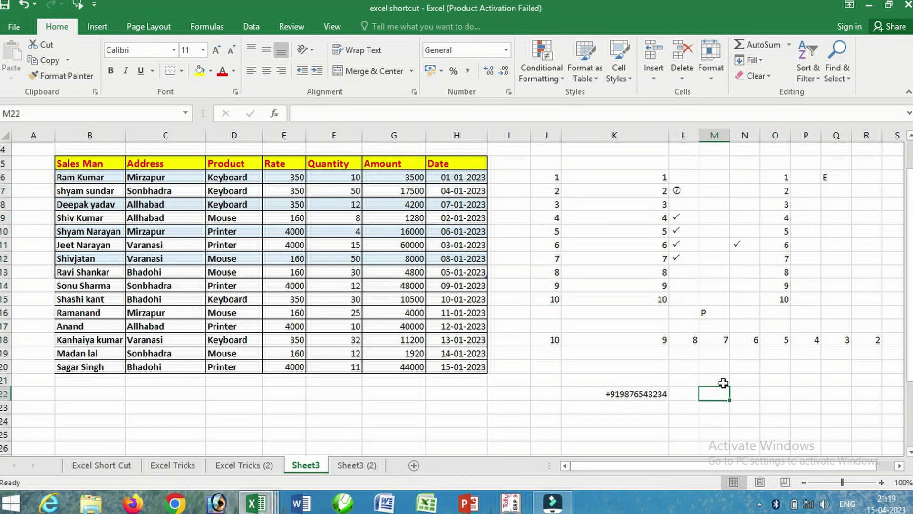
{"action": "left_click", "coordinate": [550, 178]}
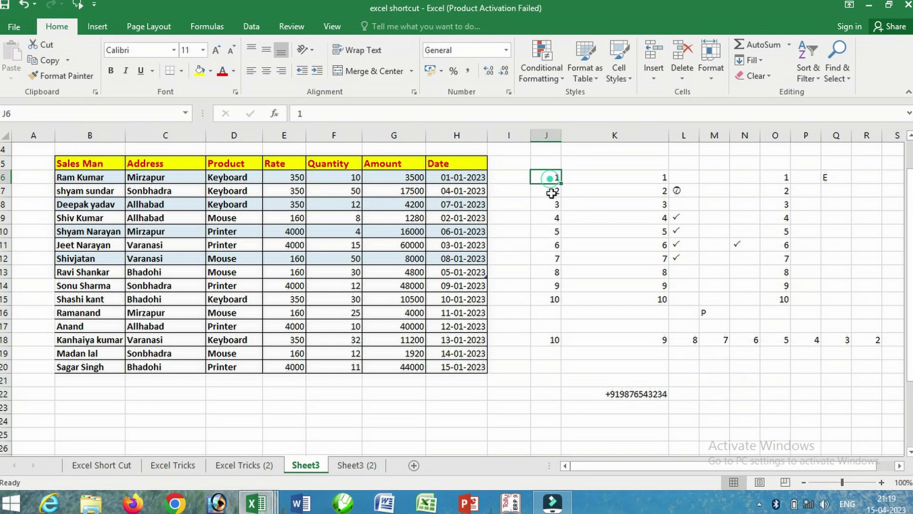
{"action": "left_click_drag", "start_coordinate": [552, 192], "coordinate": [554, 299]}
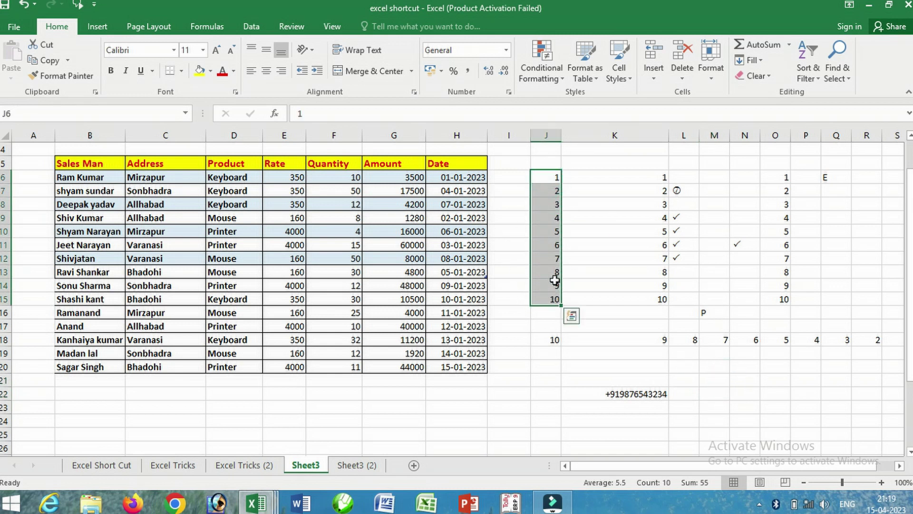
{"action": "key", "text": "ctrl+c"}
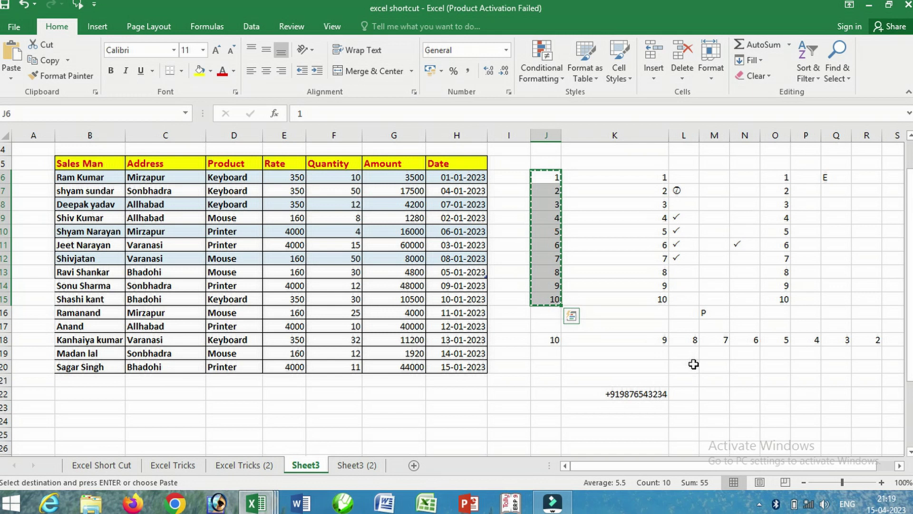
{"action": "left_click", "coordinate": [700, 380]}
{"action": "key", "text": "Return"}
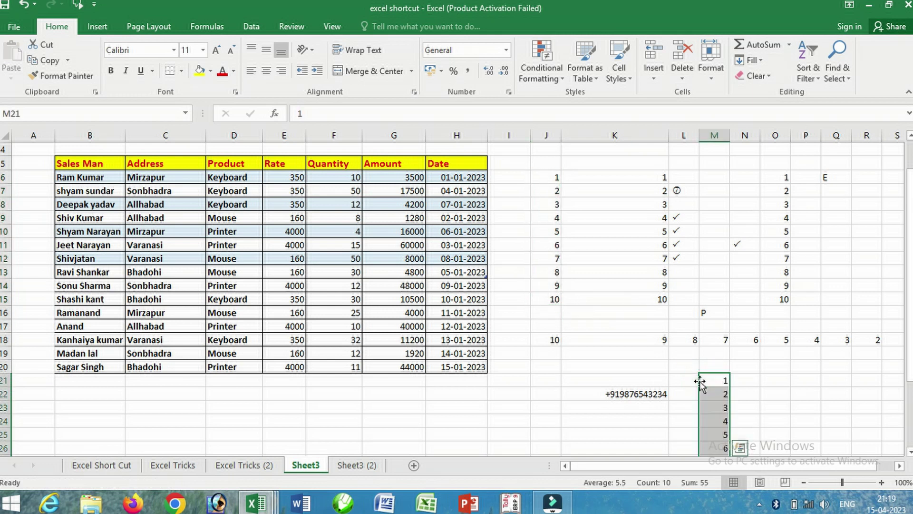
{"action": "scroll", "coordinate": [700, 383], "scroll_direction": "down", "scroll_amount": 3}
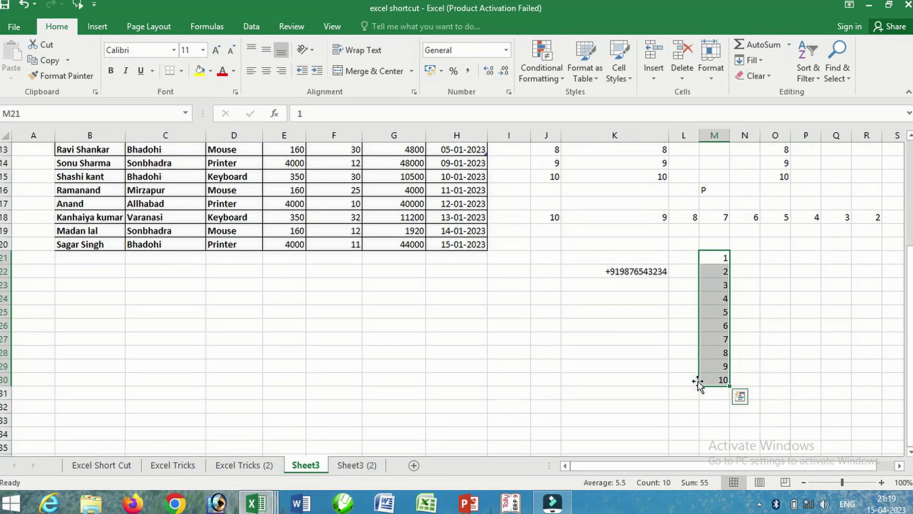
{"action": "scroll", "coordinate": [693, 379], "scroll_direction": "up", "scroll_amount": 4}
{"action": "left_click", "coordinate": [174, 466]}
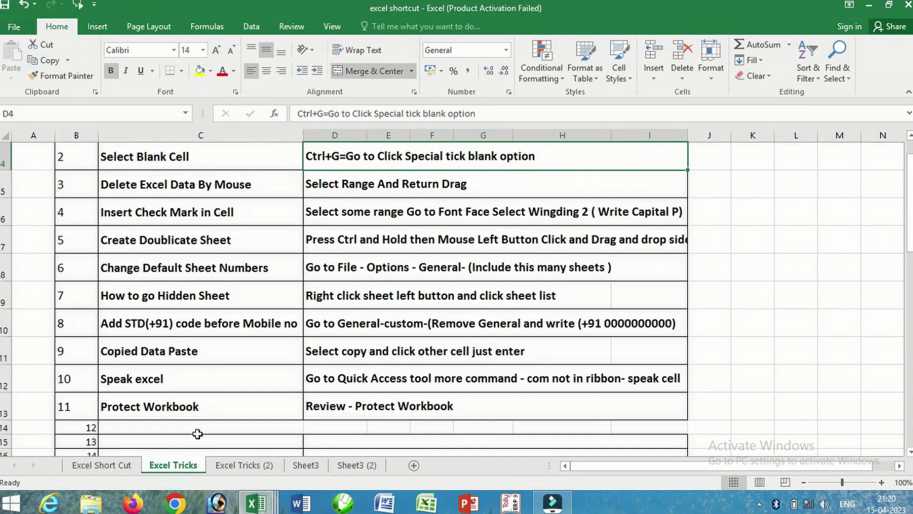
{"action": "scroll", "coordinate": [186, 371], "scroll_direction": "down", "scroll_amount": 1}
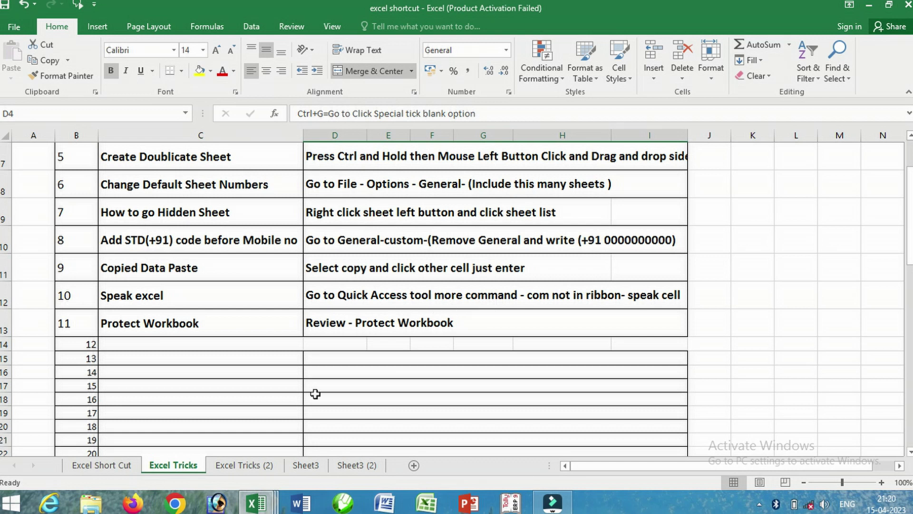
{"action": "left_click", "coordinate": [314, 465]}
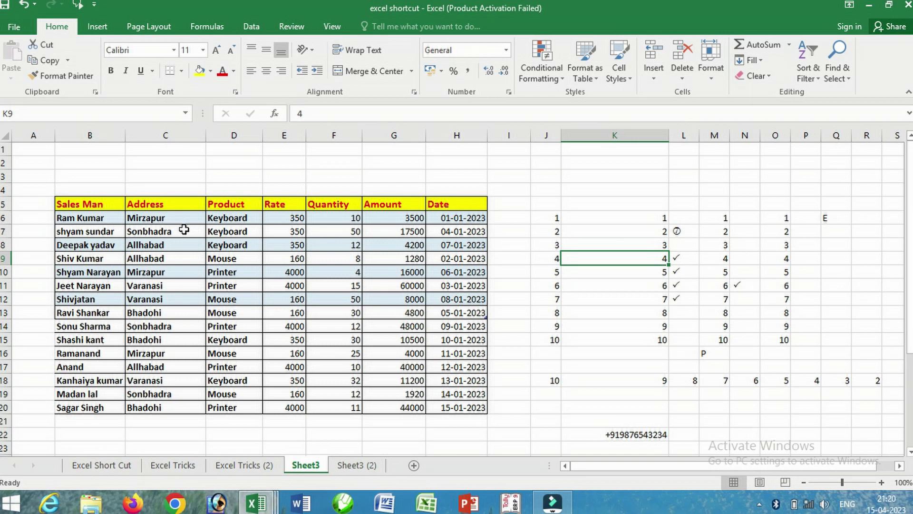
- Select the Address cells C6:C18 and have Speak Cells read the city names aloud
{"action": "left_click_drag", "start_coordinate": [181, 217], "coordinate": [179, 407]}
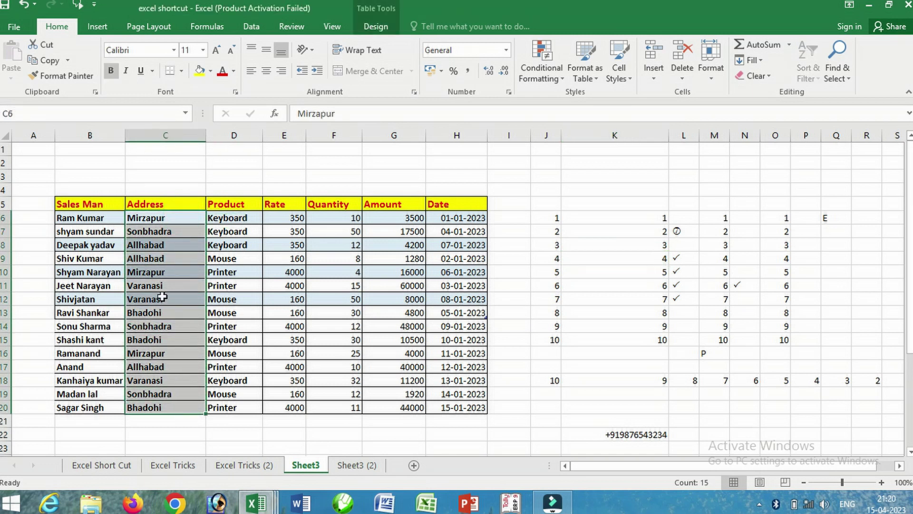
{"action": "left_click", "coordinate": [78, 6]}
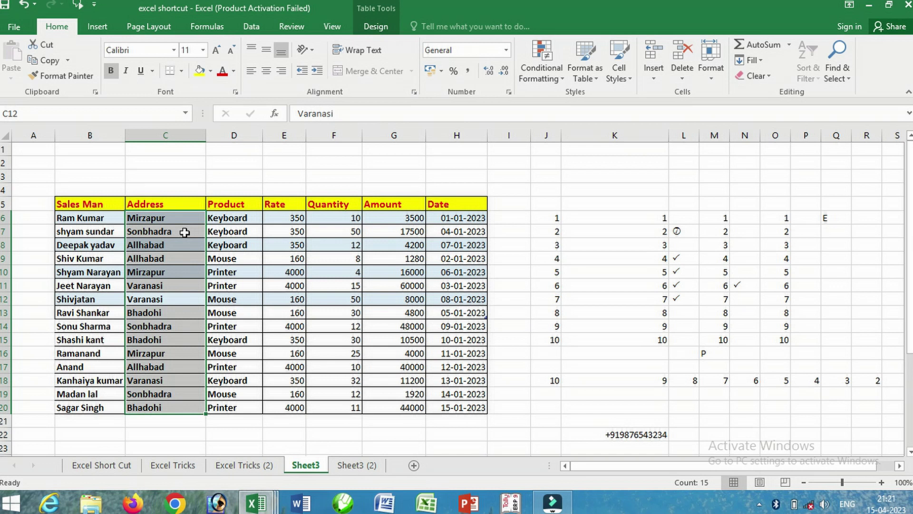
{"action": "left_click", "coordinate": [184, 232]}
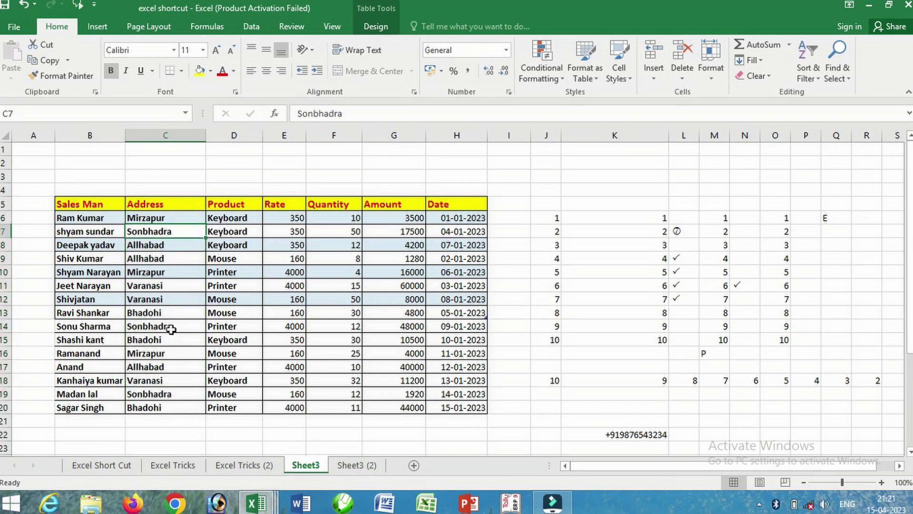
{"action": "left_click", "coordinate": [94, 6]}
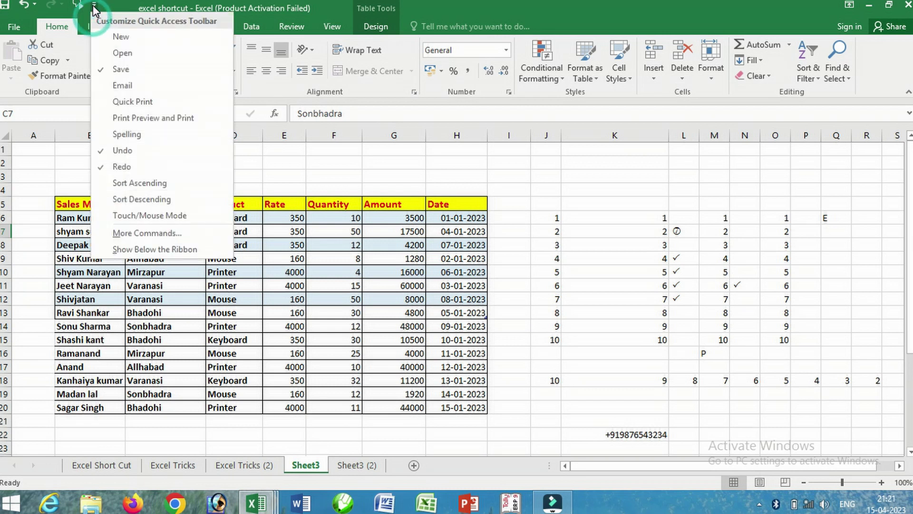
{"action": "left_click", "coordinate": [143, 233]}
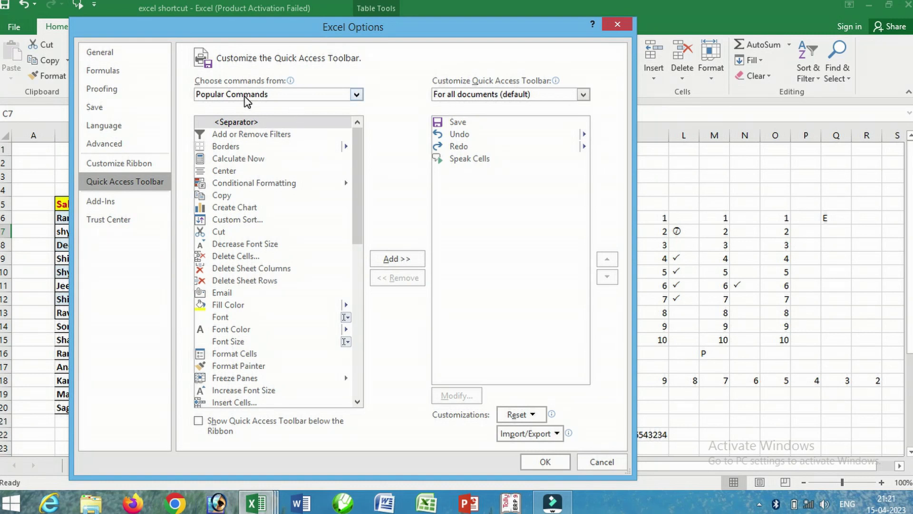
{"action": "left_click", "coordinate": [357, 95]}
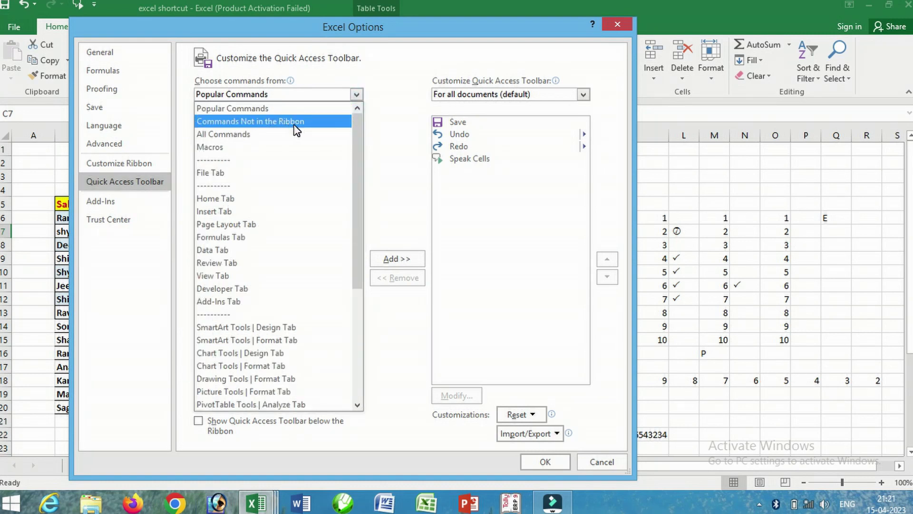
{"action": "left_click", "coordinate": [293, 125]}
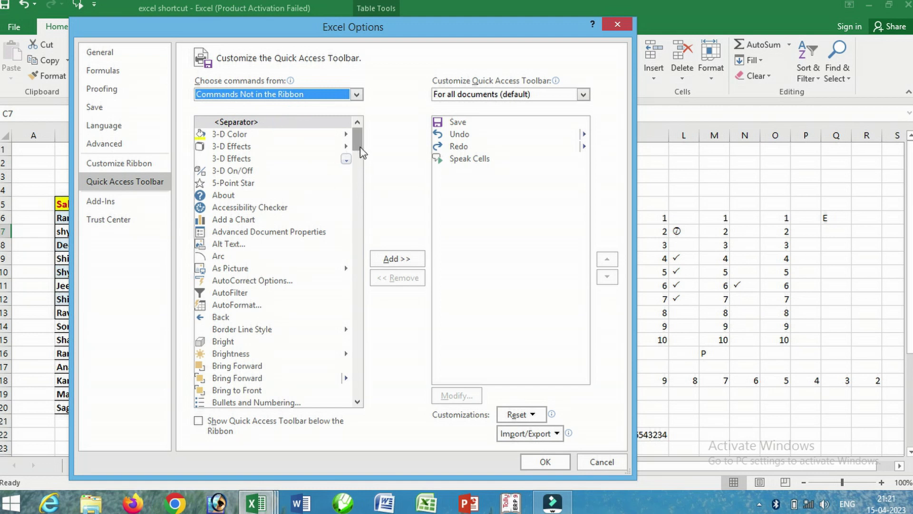
{"action": "left_click_drag", "start_coordinate": [358, 141], "coordinate": [370, 381]}
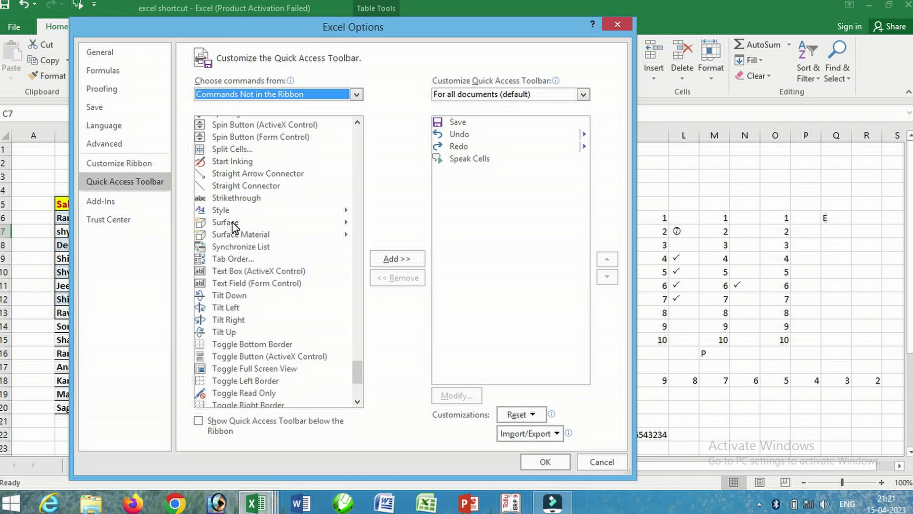
{"action": "left_click", "coordinate": [357, 122]}
{"action": "left_click", "coordinate": [357, 121]}
{"action": "left_click", "coordinate": [358, 122]}
{"action": "left_click", "coordinate": [357, 122]}
{"action": "left_click", "coordinate": [357, 122]}
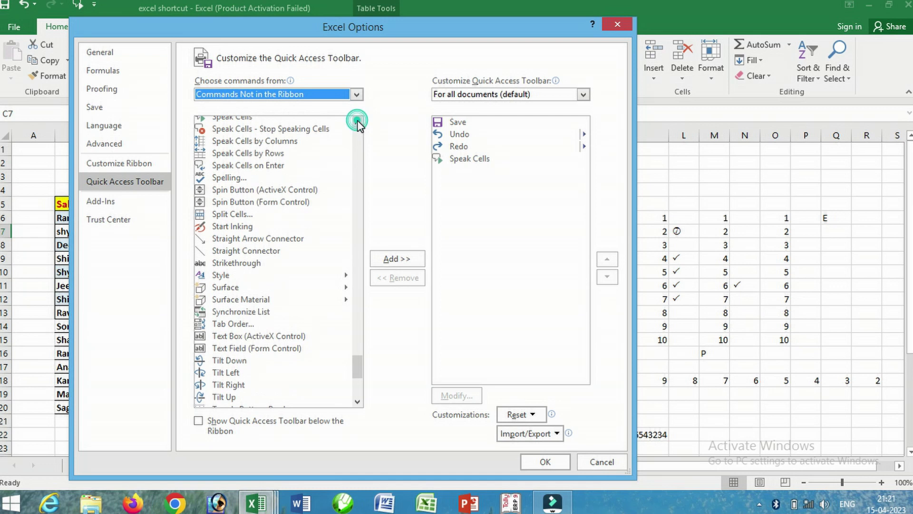
{"action": "left_click", "coordinate": [357, 121]}
{"action": "left_click", "coordinate": [357, 122]}
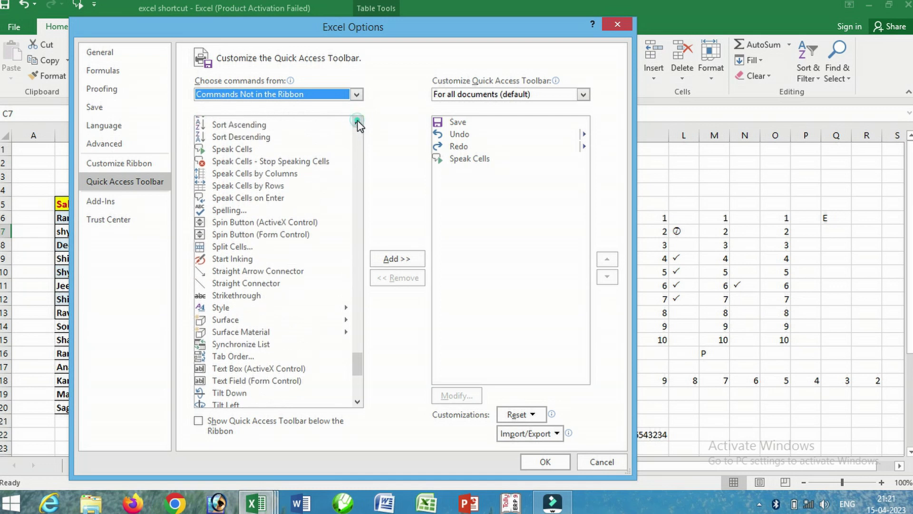
{"action": "left_click", "coordinate": [238, 152]}
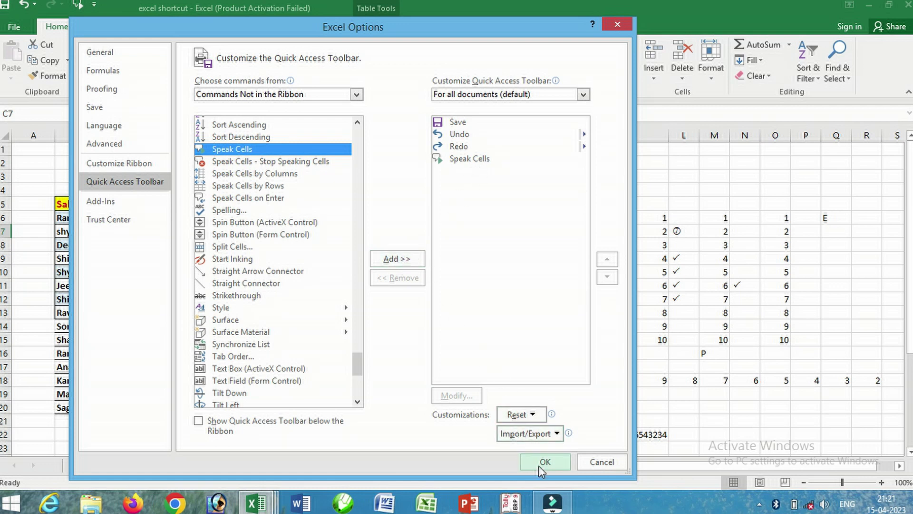
{"action": "left_click", "coordinate": [602, 463]}
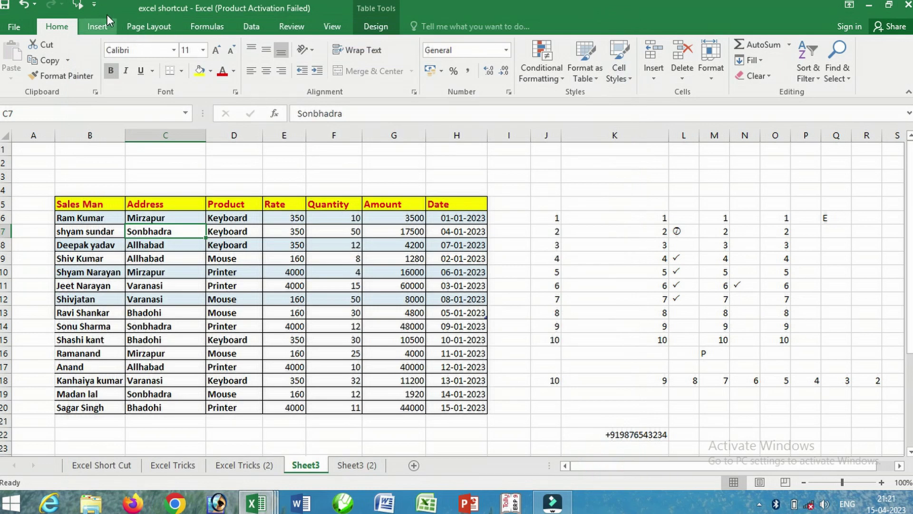
- Step through the Quantity values in F6:F16, then return to the Excel Tricks tips sheet
{"action": "left_click_drag", "start_coordinate": [334, 219], "coordinate": [339, 346]}
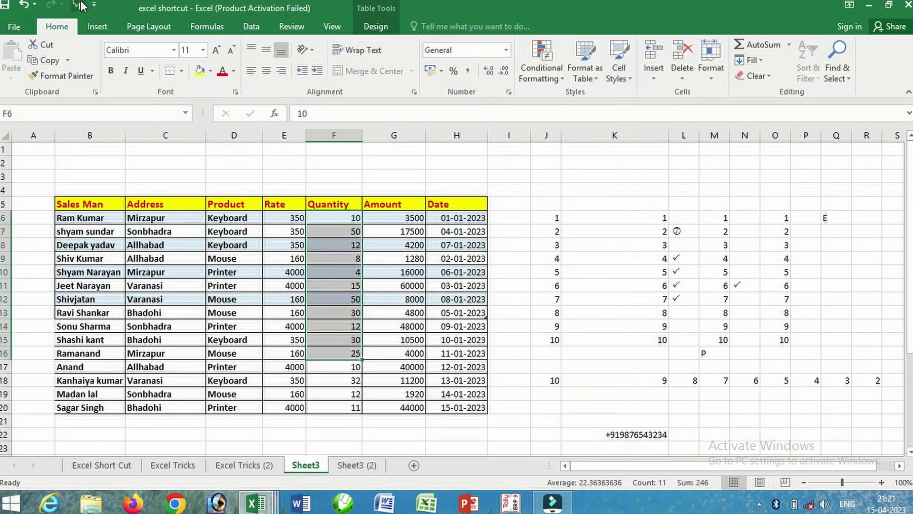
{"action": "key", "text": "Return"}
{"action": "key", "text": "Return"}
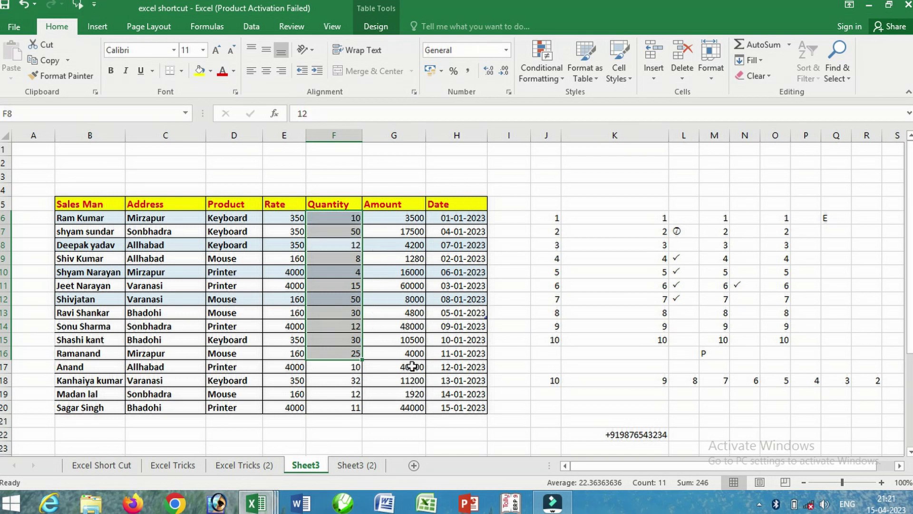
{"action": "key", "text": "Return"}
{"action": "key", "text": "Return"}
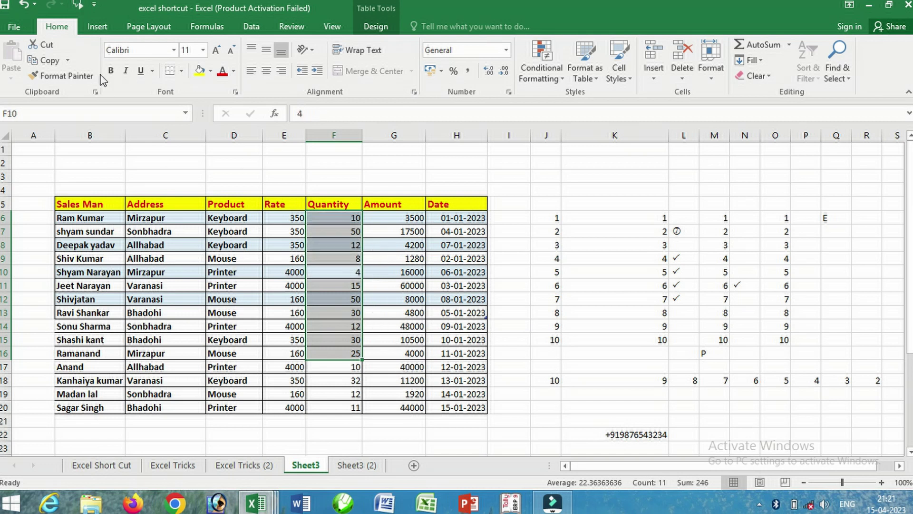
{"action": "key", "text": "ctrl+a"}
{"action": "left_click", "coordinate": [338, 328]}
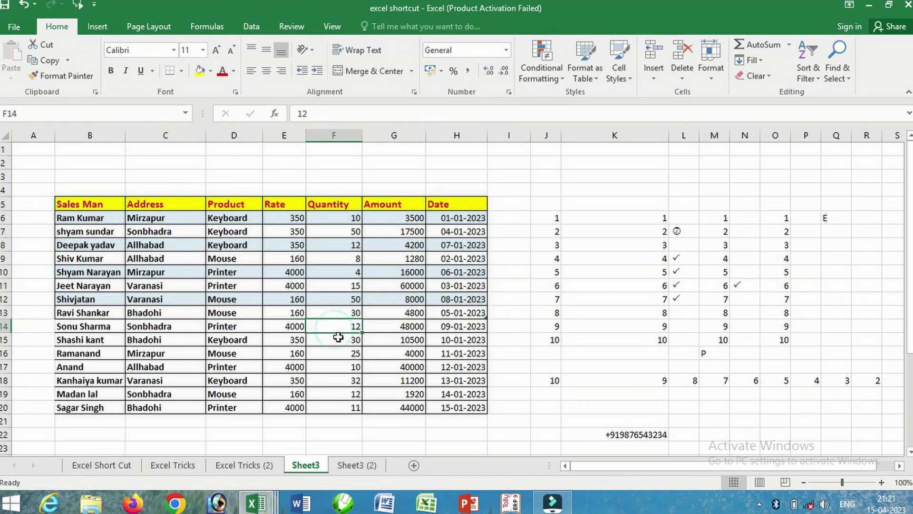
{"action": "left_click", "coordinate": [173, 464]}
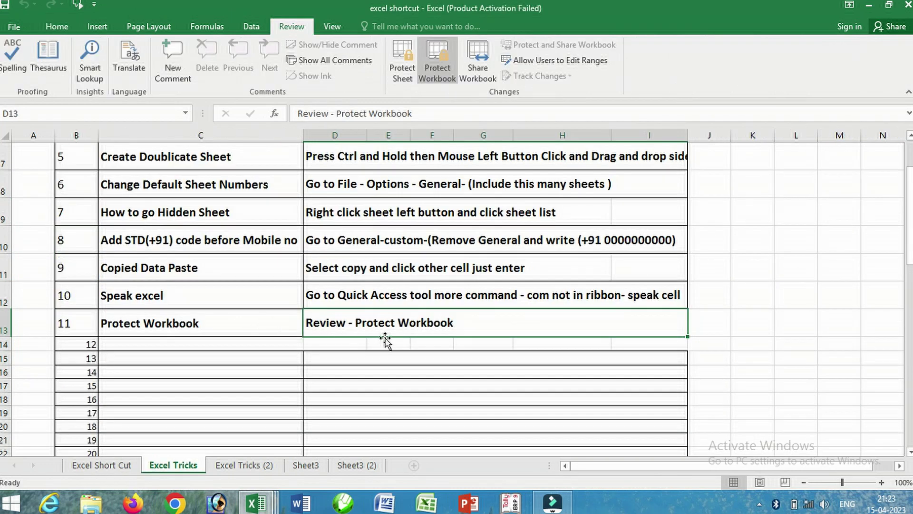
{"action": "scroll", "coordinate": [225, 323], "scroll_direction": "up", "scroll_amount": 2}
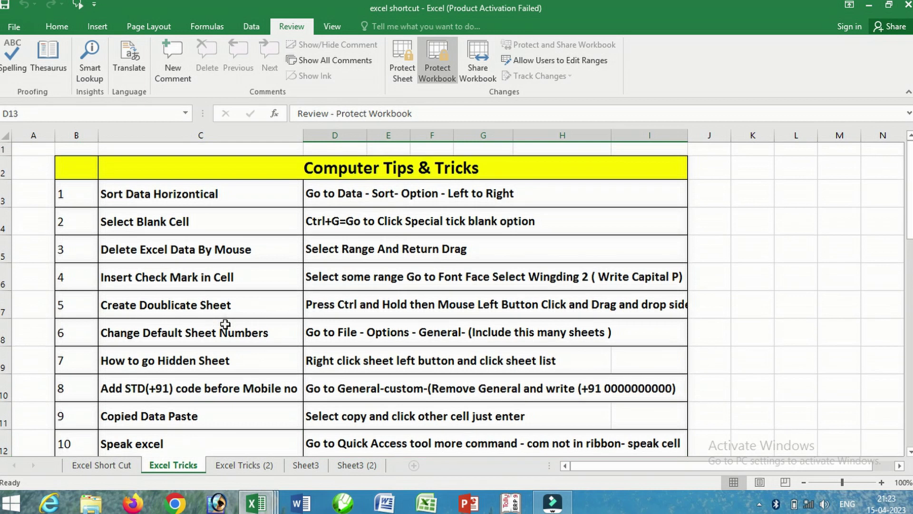